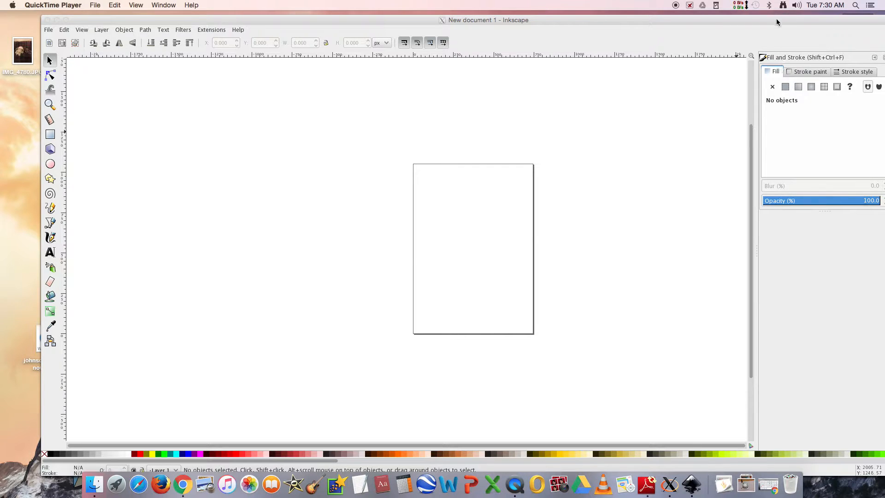
Step: Close the docked Fill and Stroke dialog and shift the window to reach the desktop around it
left_click_drag(776, 22, 757, 20)
left_click(867, 55)
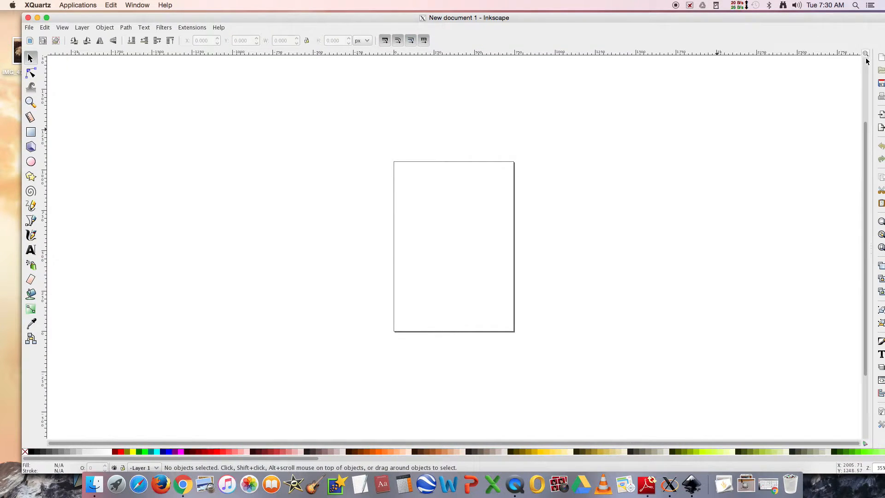
left_click_drag(550, 21, 577, 36)
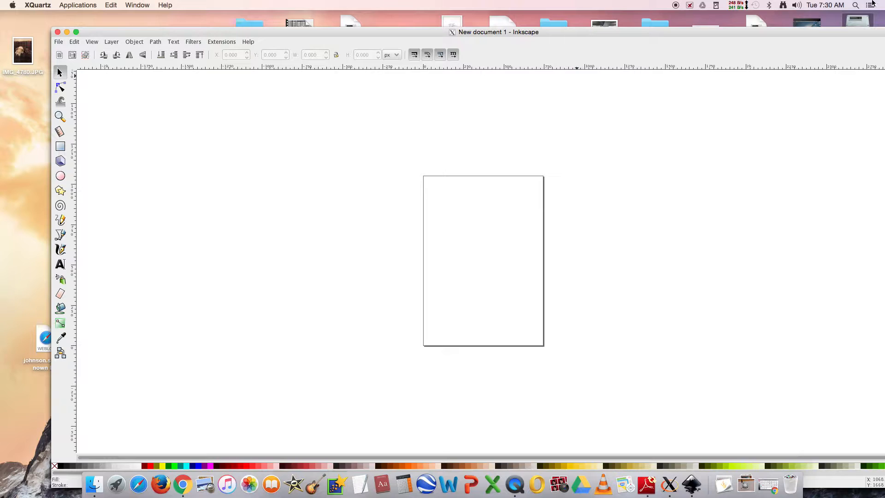
Step: Search the computer for "ink" with Spotlight to locate the Inkscape application, and dismiss the search
left_click(854, 5)
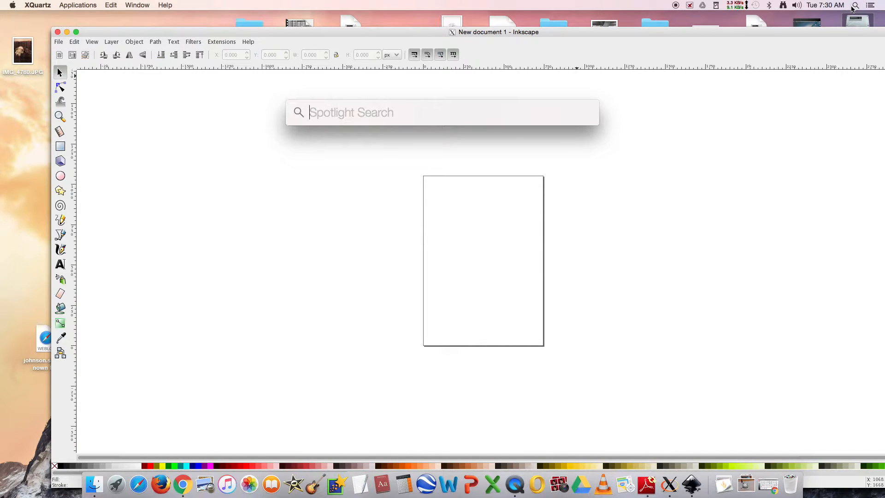
type("ink")
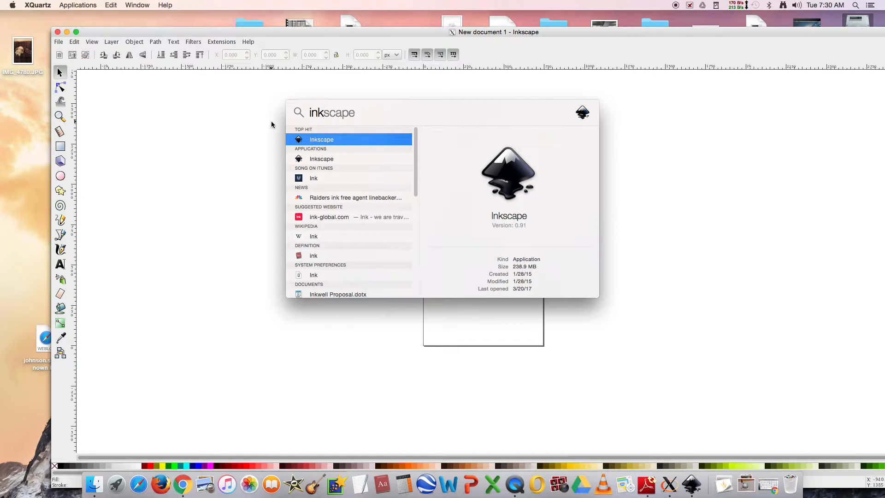
left_click(238, 131)
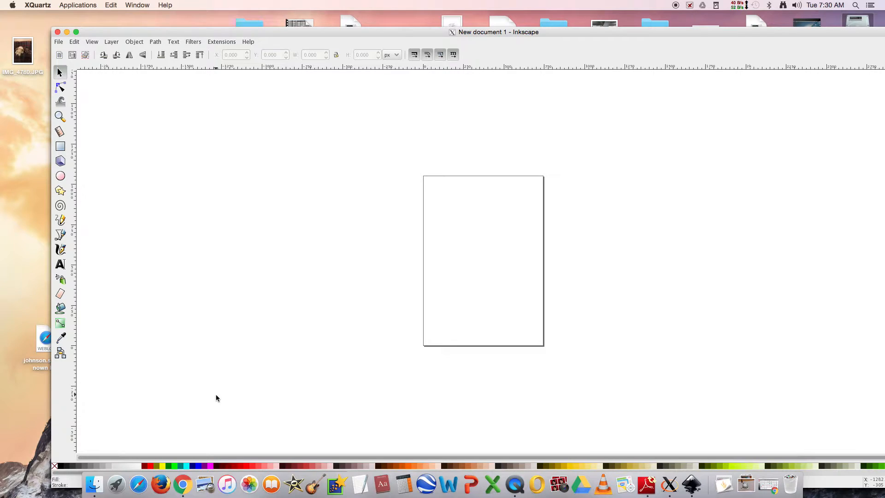
Step: Reposition and shrink the Inkscape window so that it fits entirely on the screen above the Dock
left_click_drag(538, 32, 489, 22)
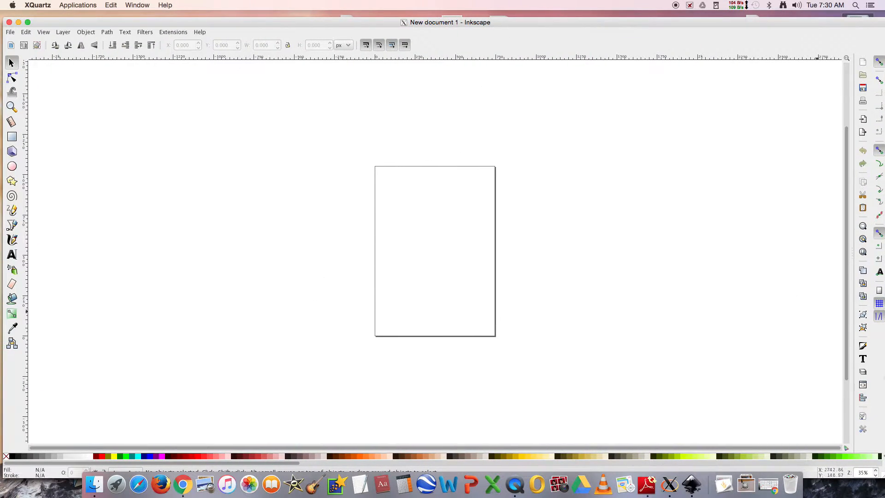
left_click(713, 14)
left_click_drag(718, 22, 688, 18)
left_click_drag(855, 472, 710, 462)
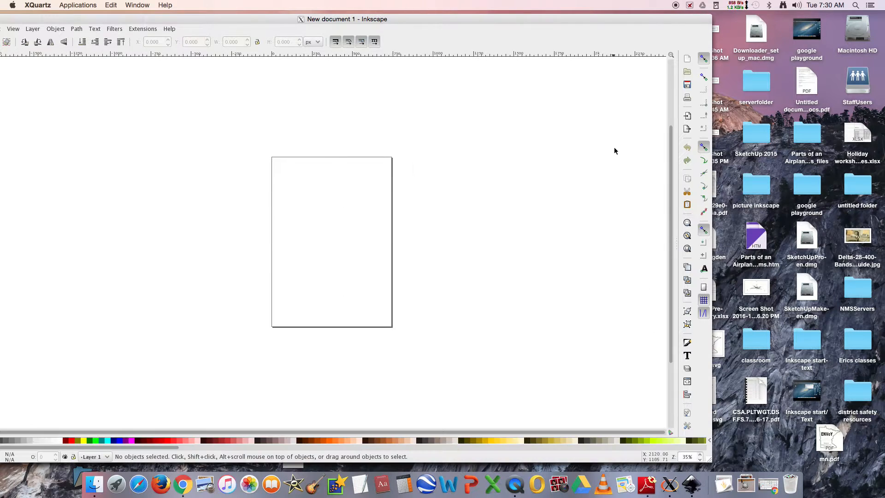
left_click_drag(563, 18, 632, 15)
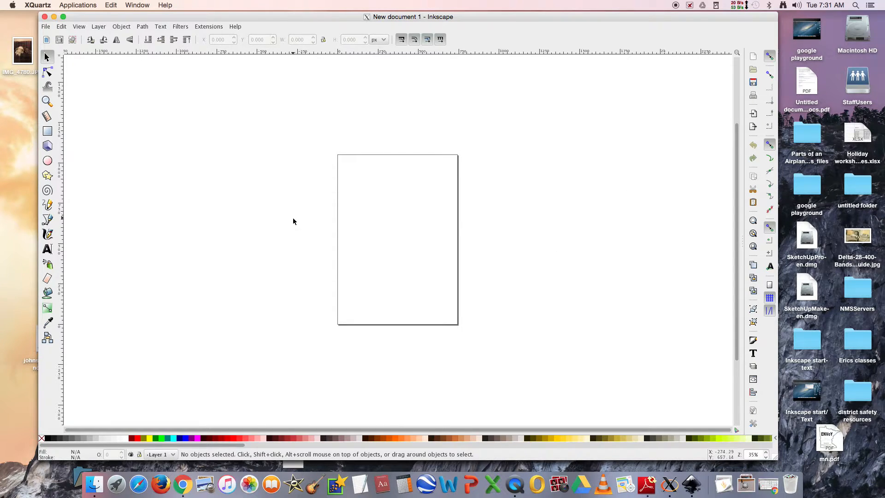
Step: Add a text object with the teacher's title and surname near the middle of the page
left_click(46, 252)
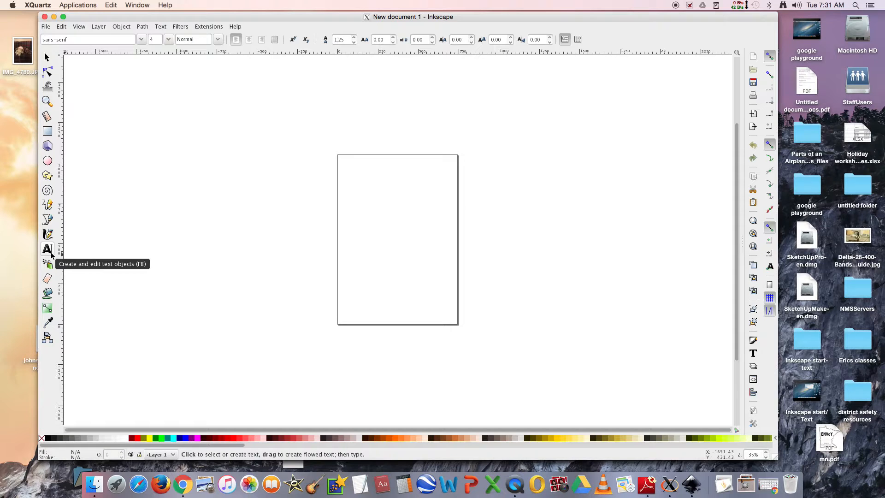
left_click(362, 225)
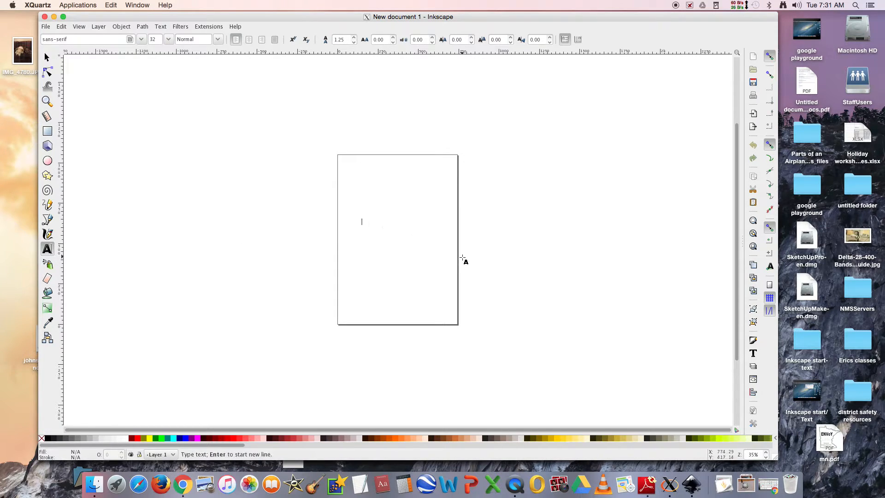
type("Mr")
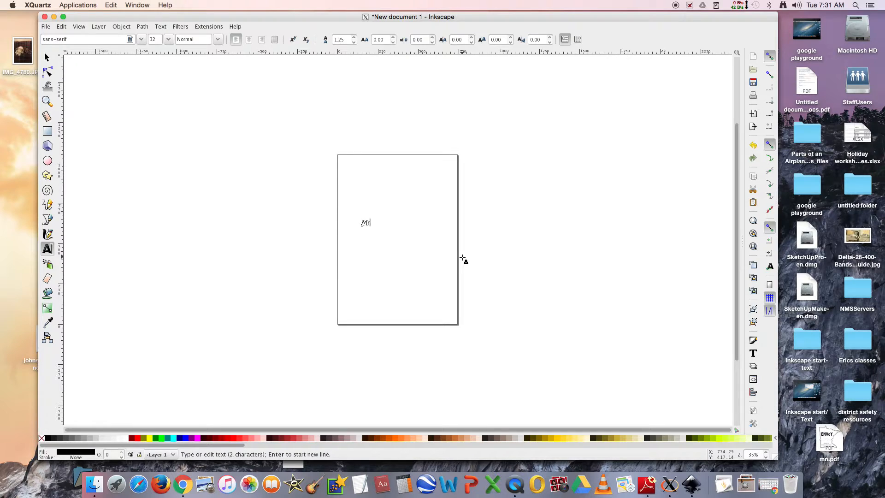
type(". McQuay")
left_click(393, 234)
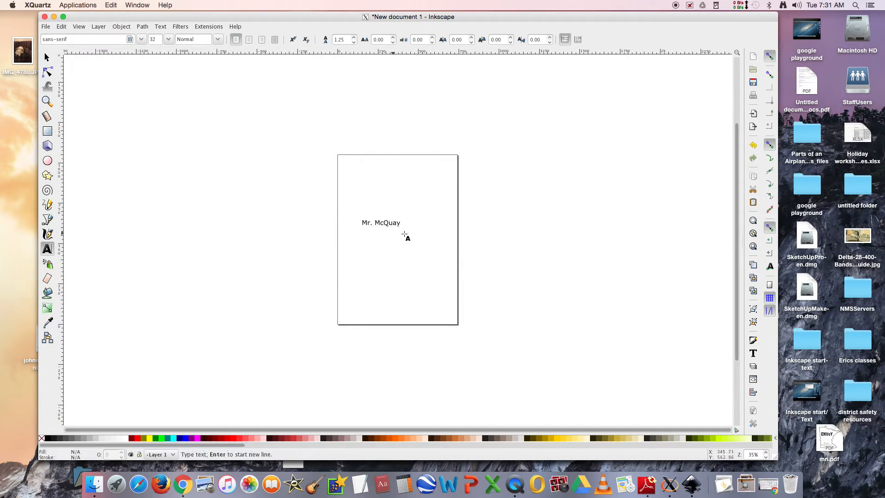
Step: Enlarge the name text to about 518 px wide by 160 px high and place it in the page's upper part
left_click(46, 56)
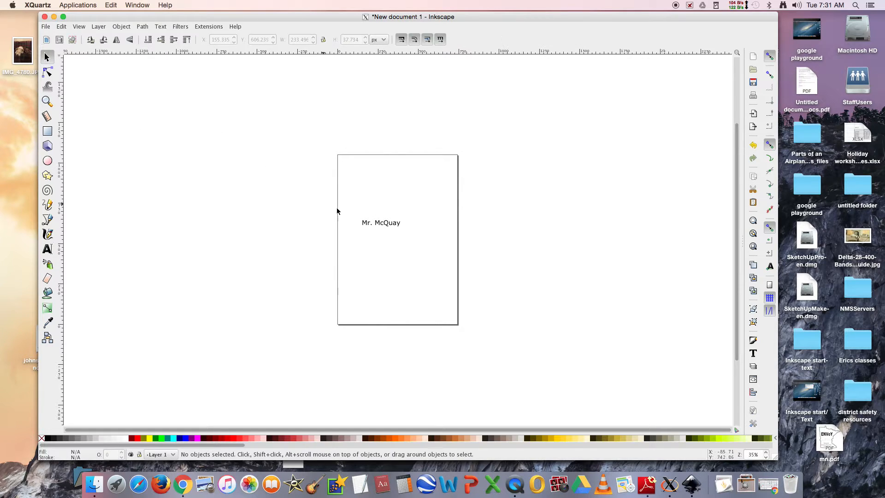
left_click(374, 224)
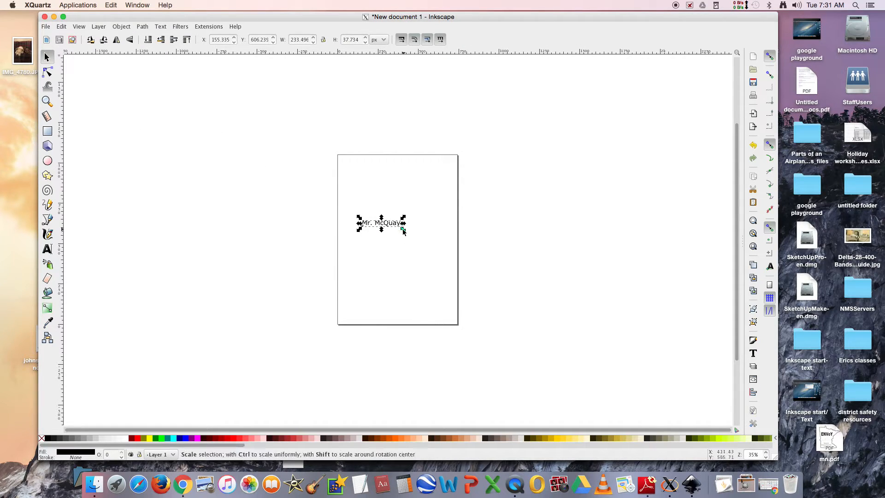
left_click_drag(402, 230, 401, 202)
left_click(405, 210)
mouse_move(442, 190)
left_mouse_down()
mouse_move(425, 258)
mouse_move(378, 256)
mouse_move(440, 198)
mouse_move(439, 185)
left_mouse_up()
left_click(424, 273)
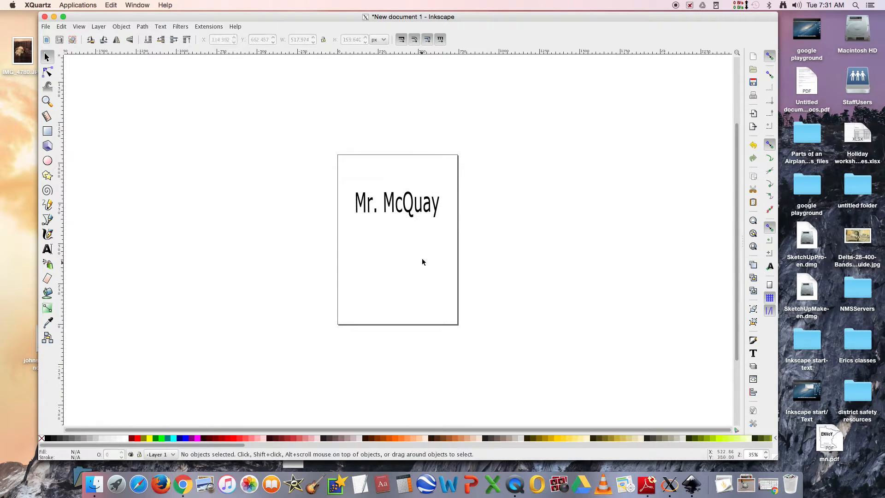
Step: Select all characters of the name text and open the Text and Font settings
left_click(411, 213)
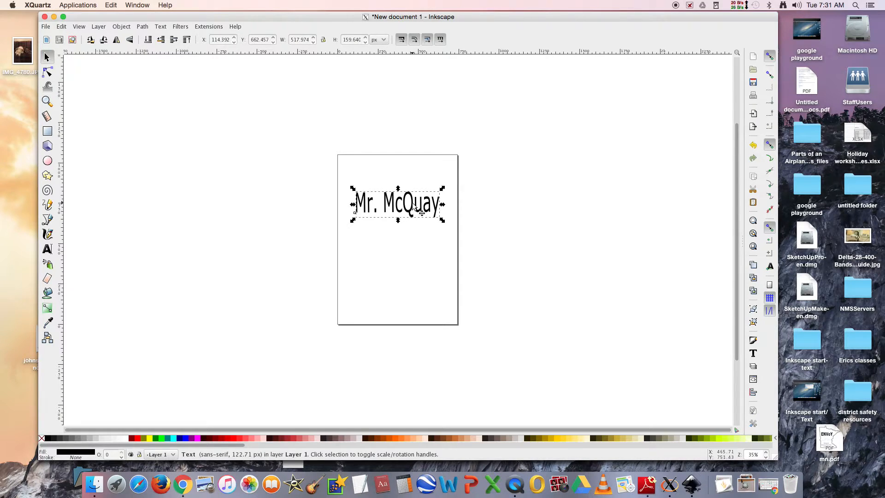
double_click(414, 205)
left_click_drag(436, 205, 354, 210)
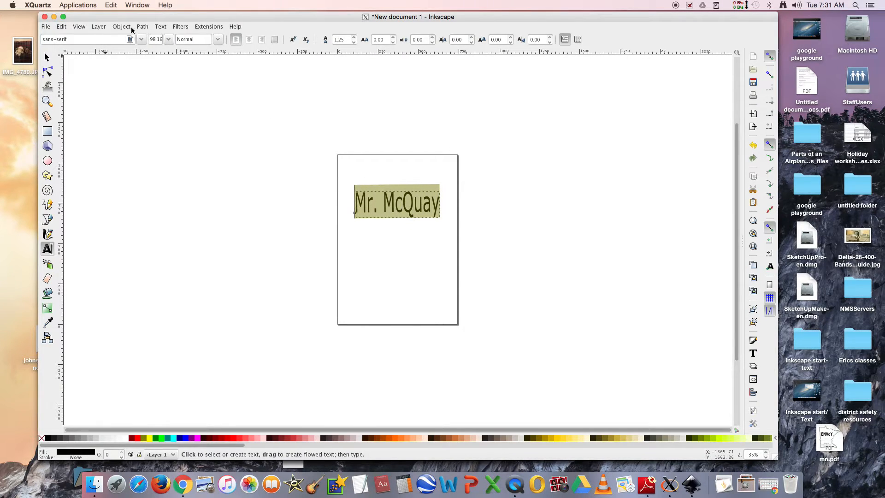
left_click(160, 27)
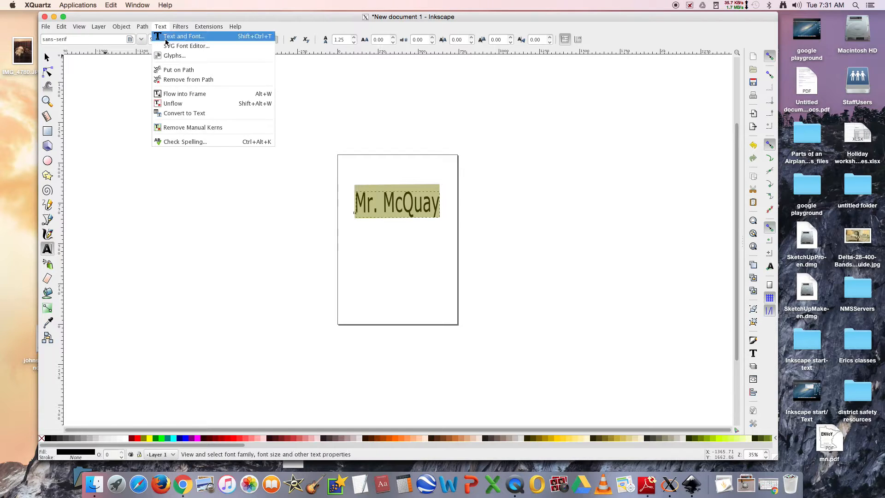
left_click(165, 40)
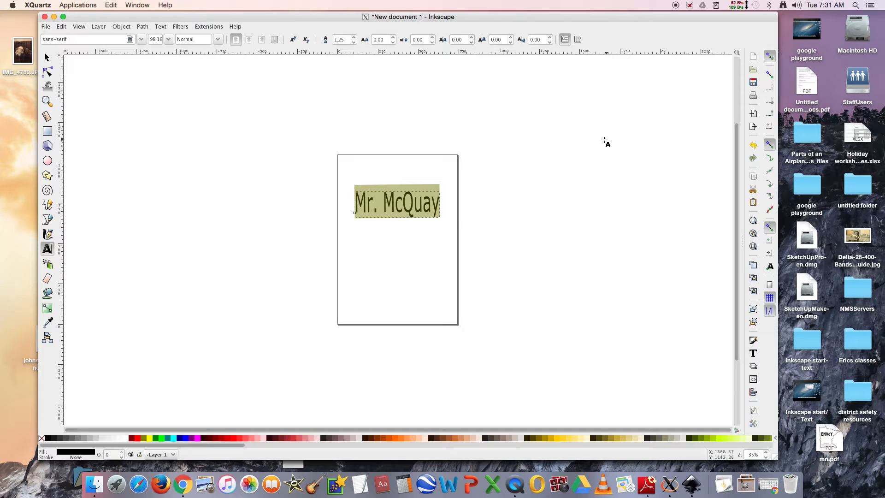
left_click(161, 28)
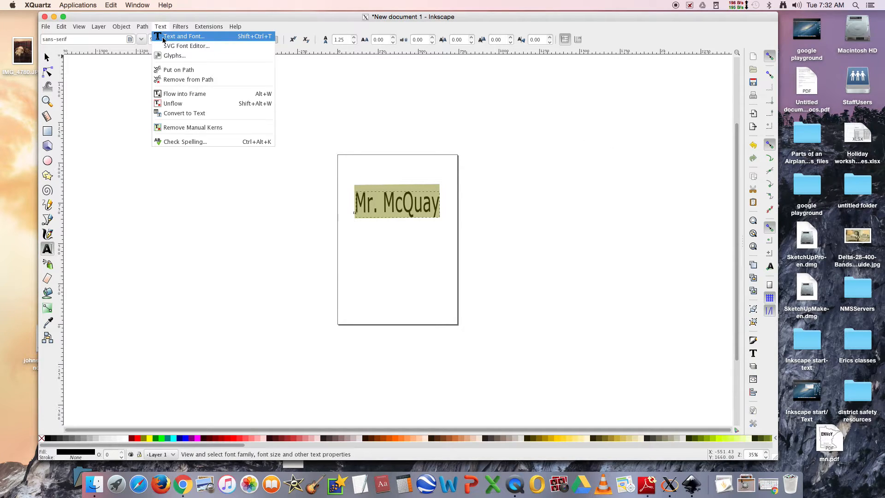
left_click(166, 37)
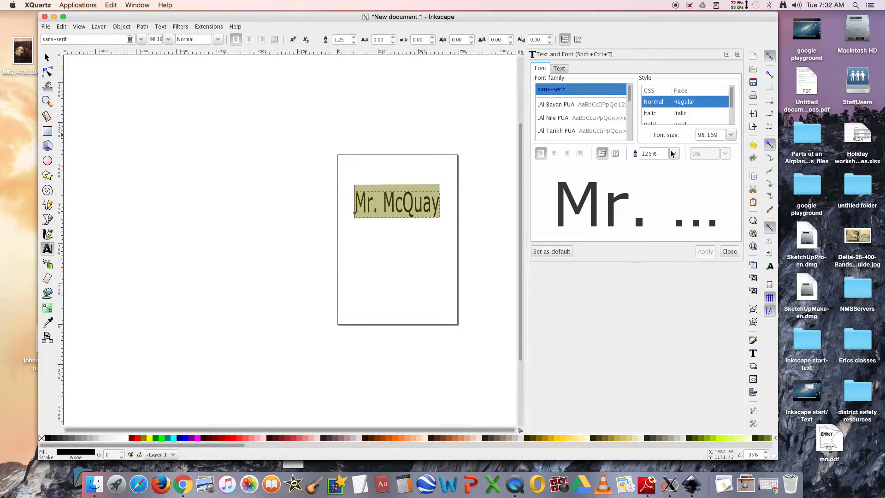
Step: Preview the first font families on the name text, as far as .Diwan Kufi PUA
left_click(603, 155)
key("Down")
key("Down")
key("Down")
key("Down")
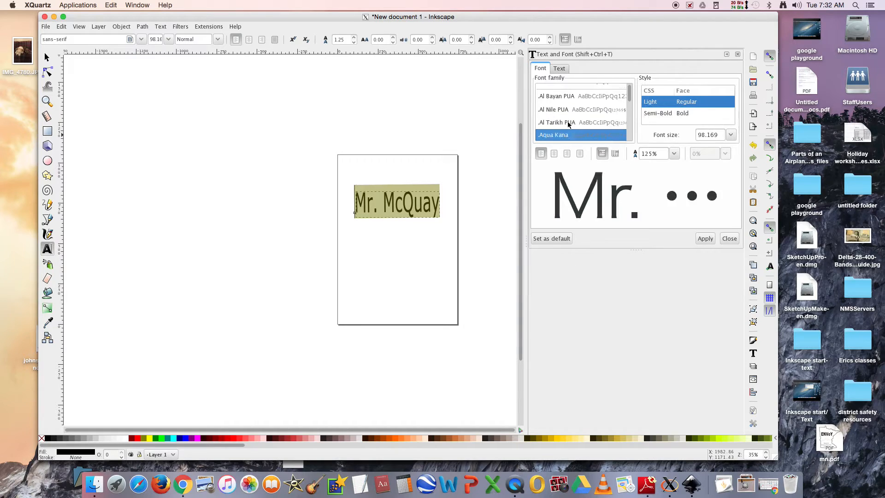
key("Down")
key("Down")
key("Down")
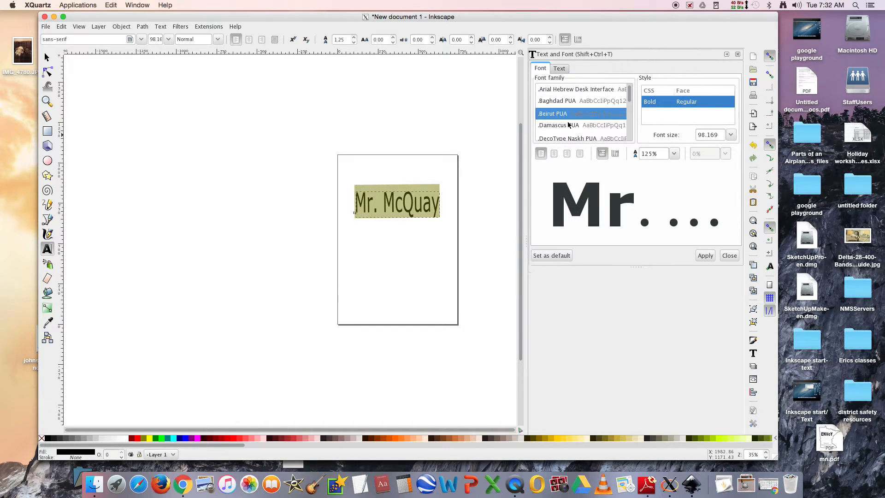
key("Down")
key("Down")
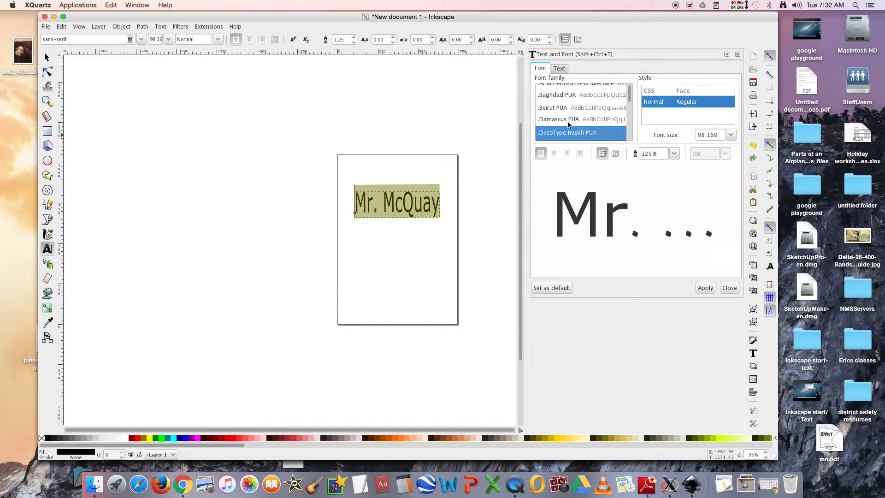
key("Down")
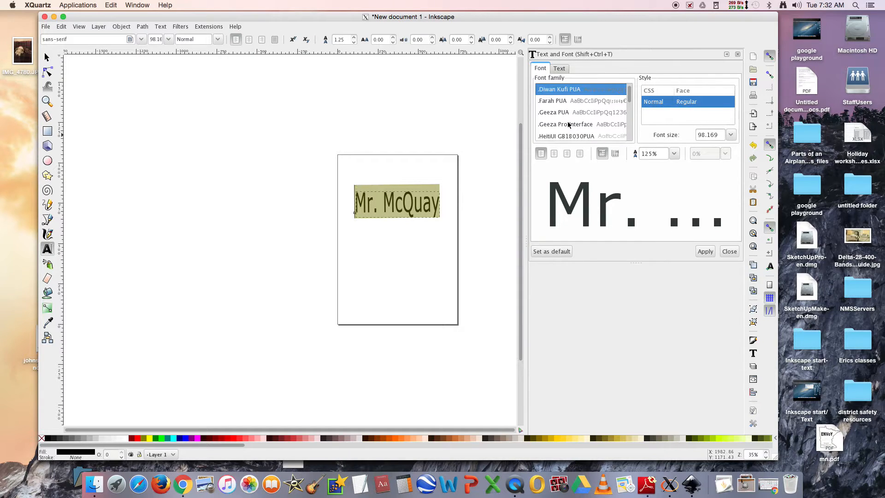
Step: Scale the name text down to about 398 px wide by 68 px high
left_click(47, 57)
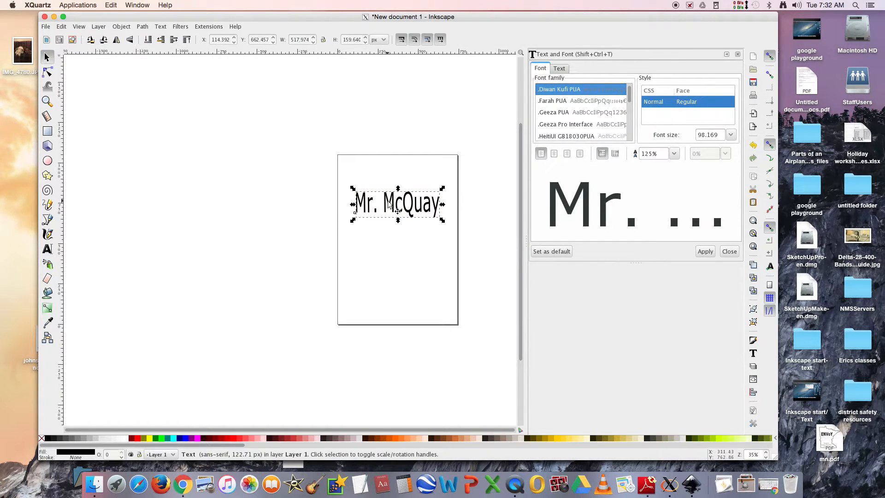
left_click_drag(441, 220, 423, 205)
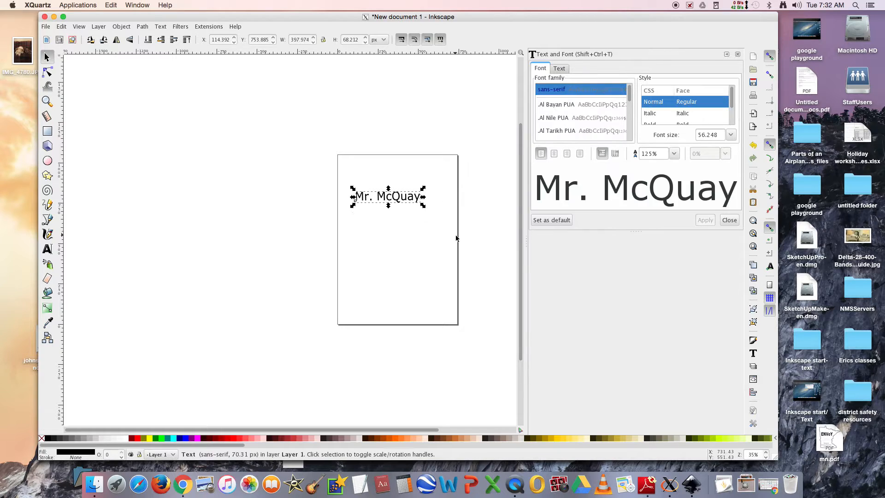
Step: Browse the font families with the name text as preview and apply Bernard MT Condensed to it
left_click(559, 109)
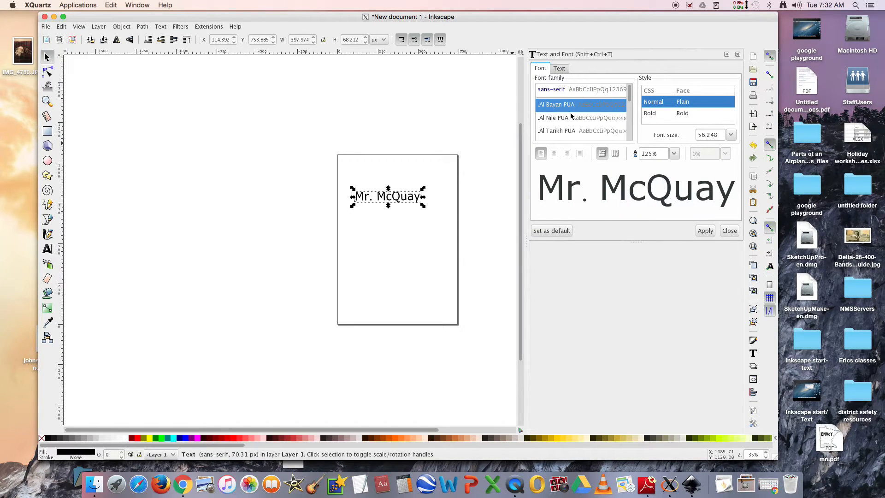
key("Down")
key("Down")
key("Down")
key("Down")
key("Down")
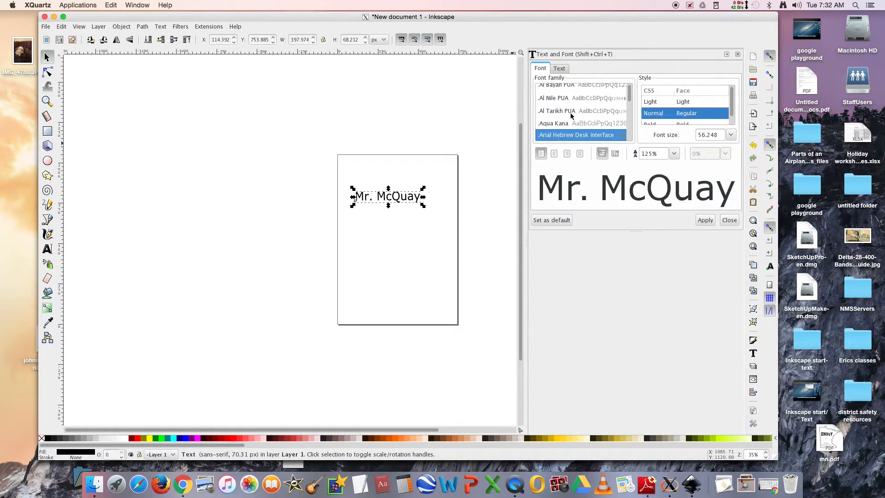
key("Down")
key("Down")
key("Down")
key("Down")
key("Down")
key("Down")
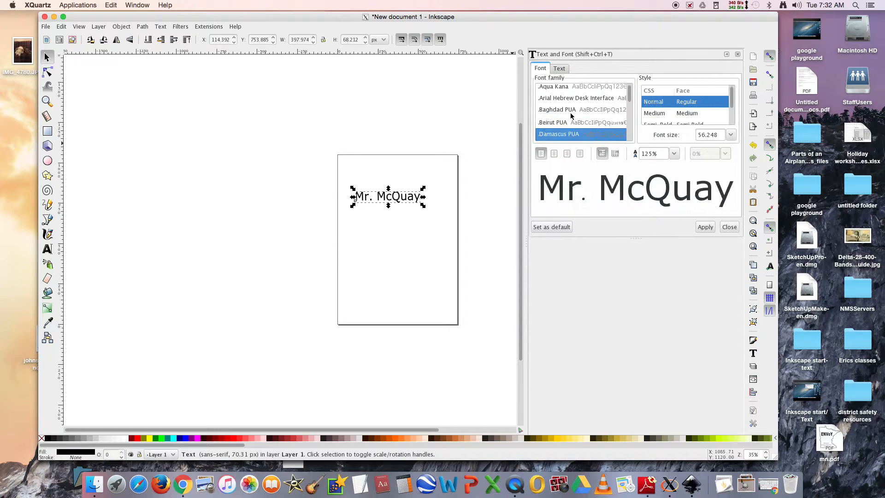
key("Down")
key("Down")
key("Down")
key("Down")
key("Down")
key("Down")
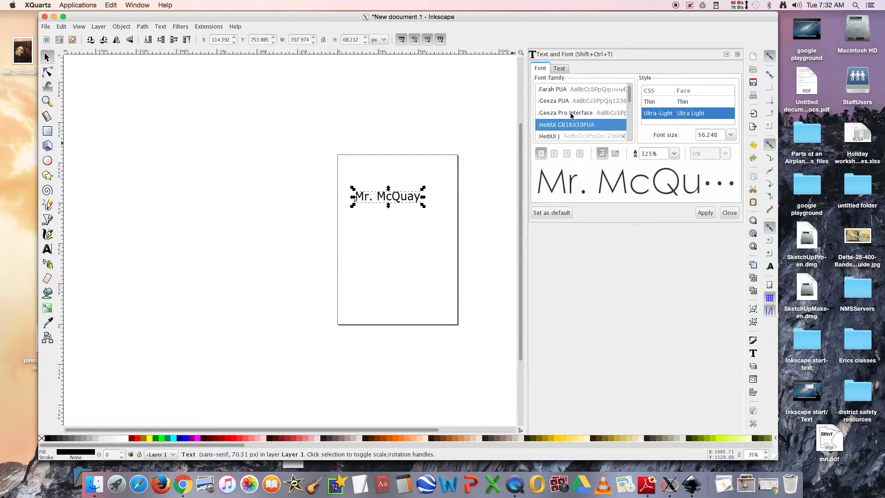
key("Down")
key("Down")
key("Down")
key("Down")
key("Down")
key("Down")
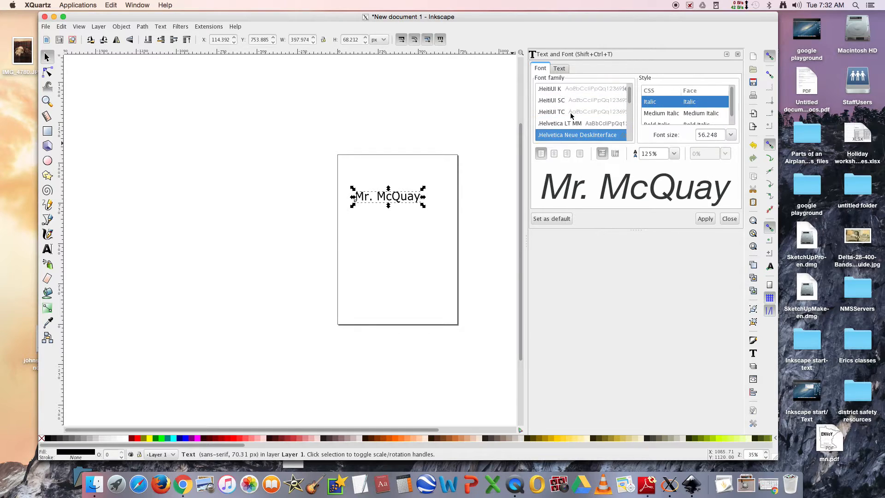
key("Down")
key("Down")
key("Down")
key("Down")
key("Down")
key("Down")
key("Down")
key("Down")
key("Up")
key("Down")
key("Down")
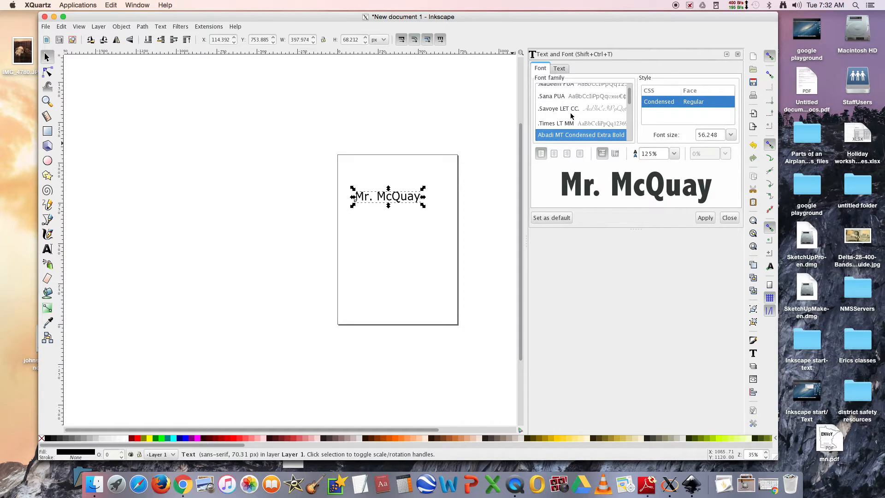
key("Down")
key("Down")
key("Down")
key("Down")
key("Down")
key("Down")
key("Down")
key("Down")
key("Down")
key("Down")
key("Down")
key("Down")
key("Down")
key("Down")
key("Down")
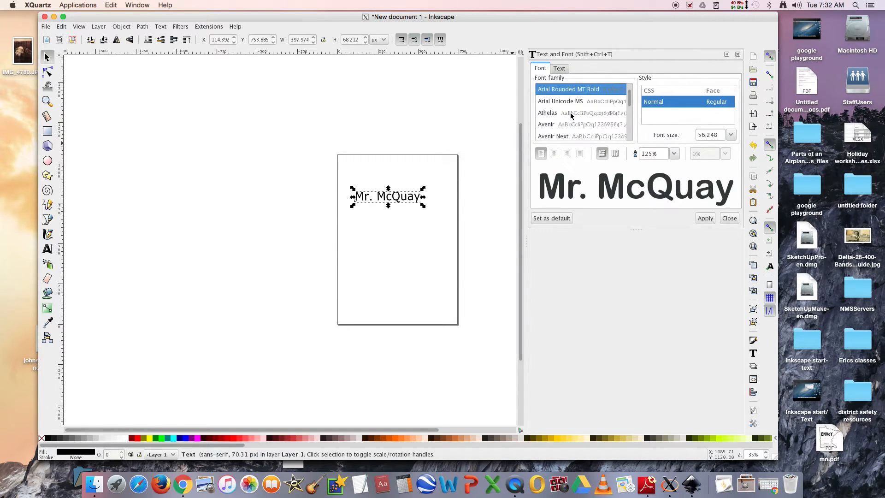
key("Down")
key("Down")
key("Down")
key("Down")
key("Down")
key("Down")
key("Down")
key("Down")
key("Down")
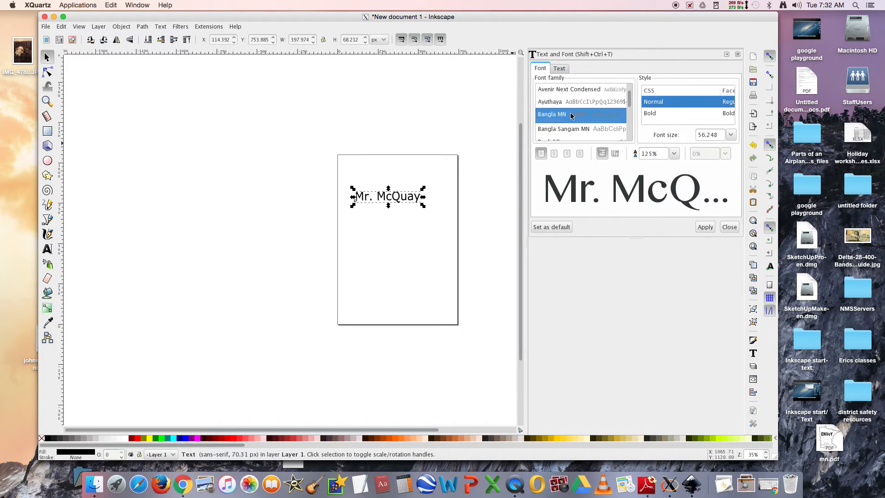
key("Down")
key("Down")
key("Down")
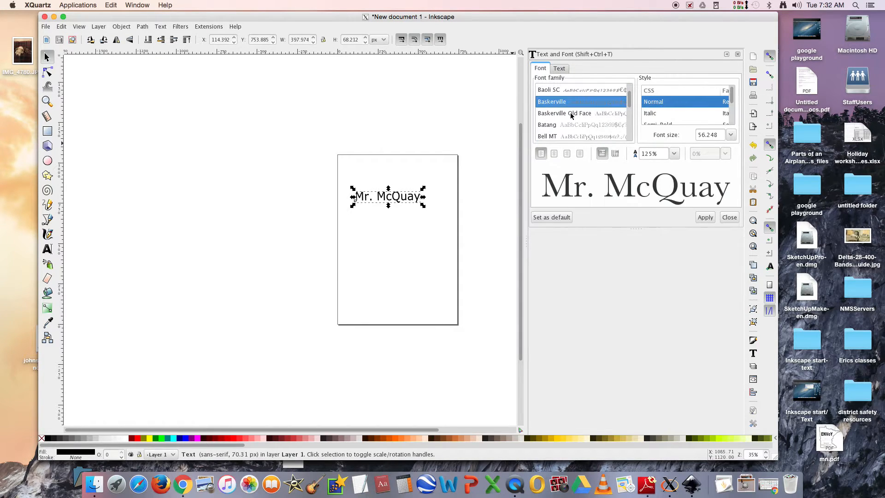
key("Down")
key("Down")
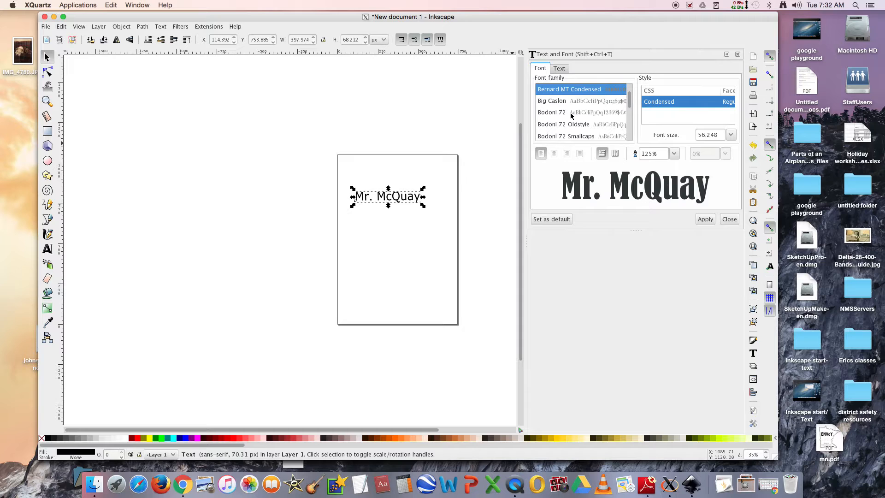
left_click(705, 219)
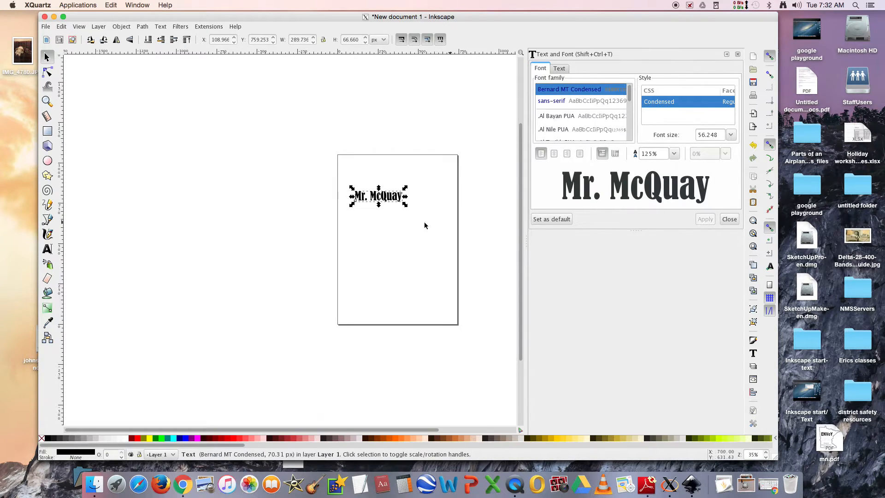
Step: Enlarge the name text to about 507 px wide by 130 px high and shift it slightly in the page's upper part
left_click_drag(406, 208, 438, 213)
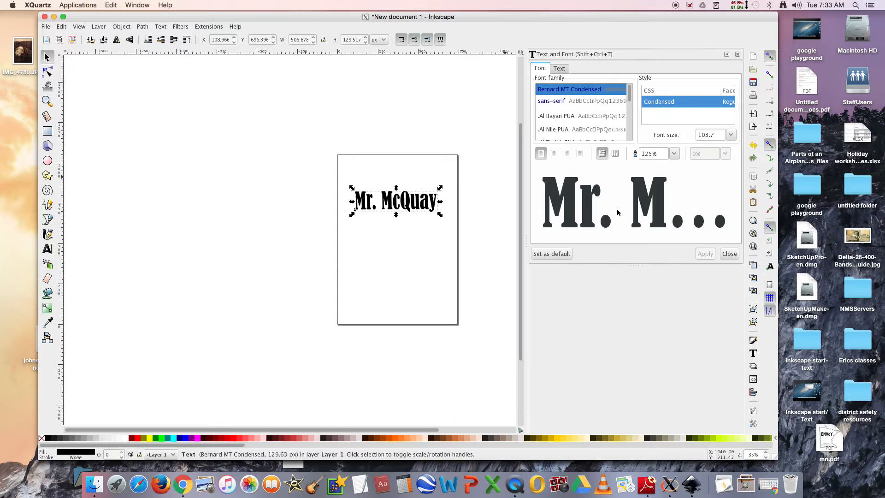
left_click(403, 253)
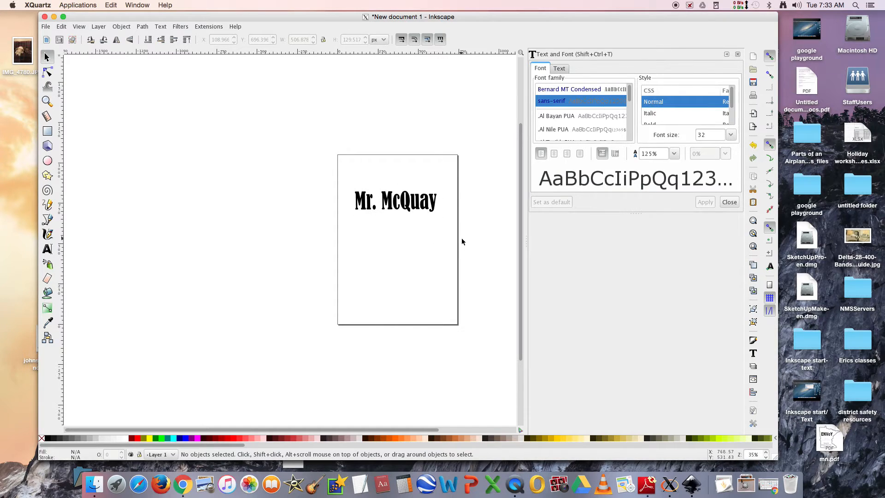
left_click(405, 210)
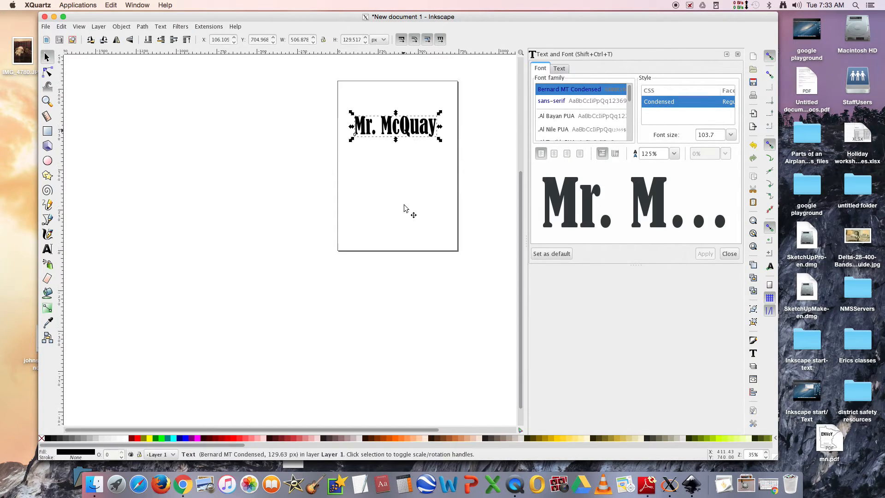
Step: Close the Text and Font settings and magnify the view of the name text to 99%
scroll(405, 208, "down", 1)
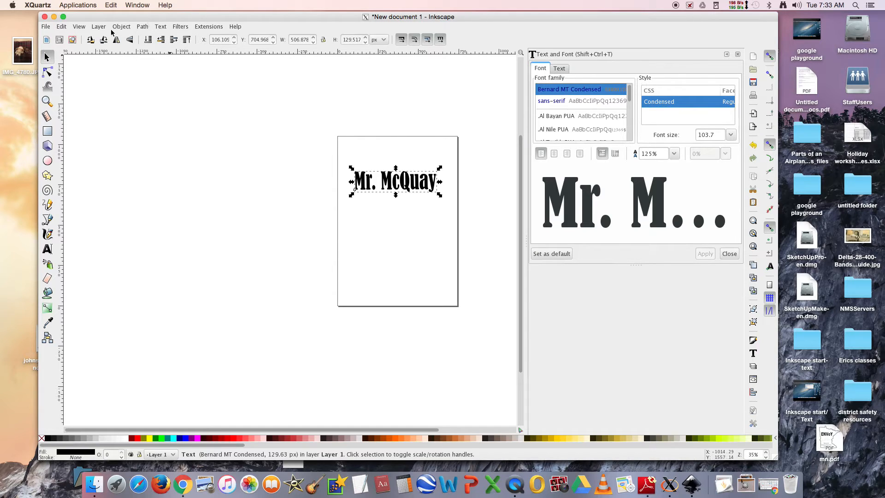
left_click(84, 28)
mouse_move(185, 36)
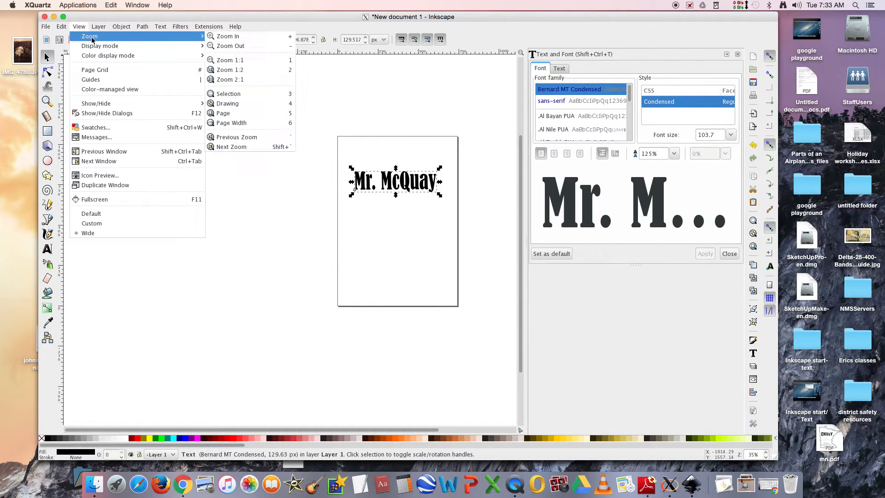
left_click(219, 37)
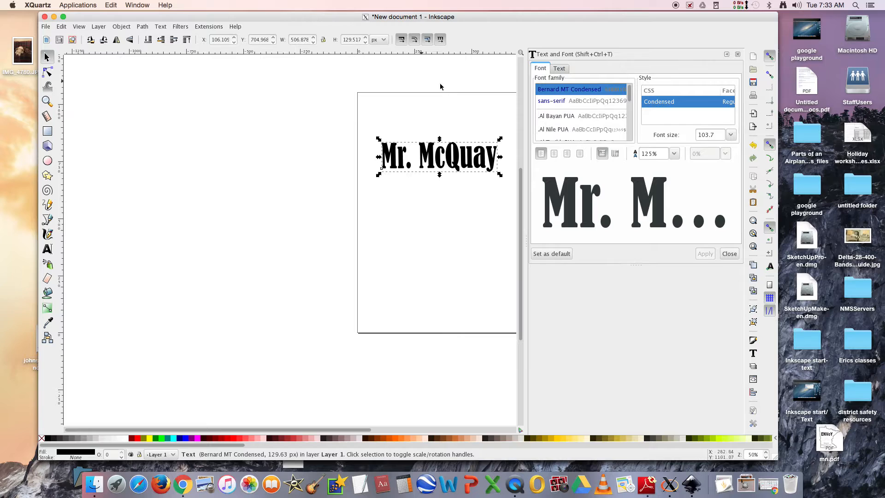
left_click(738, 54)
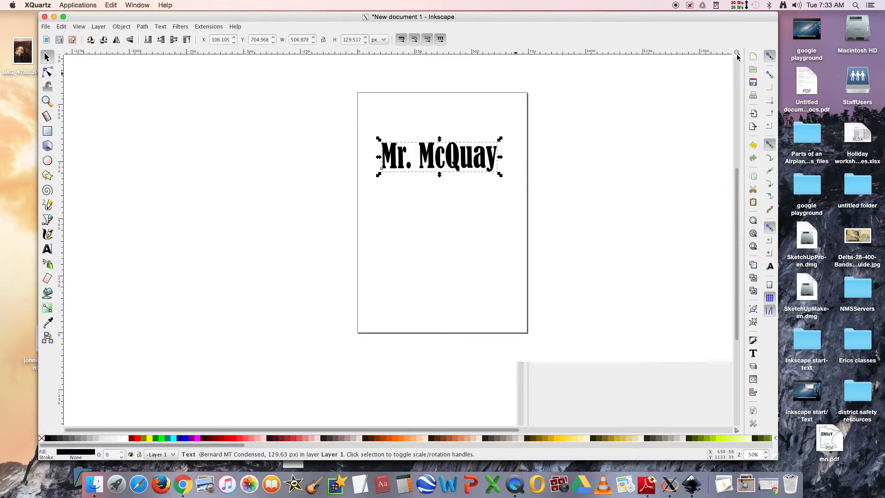
left_click(79, 27)
mouse_move(87, 36)
left_click(219, 36)
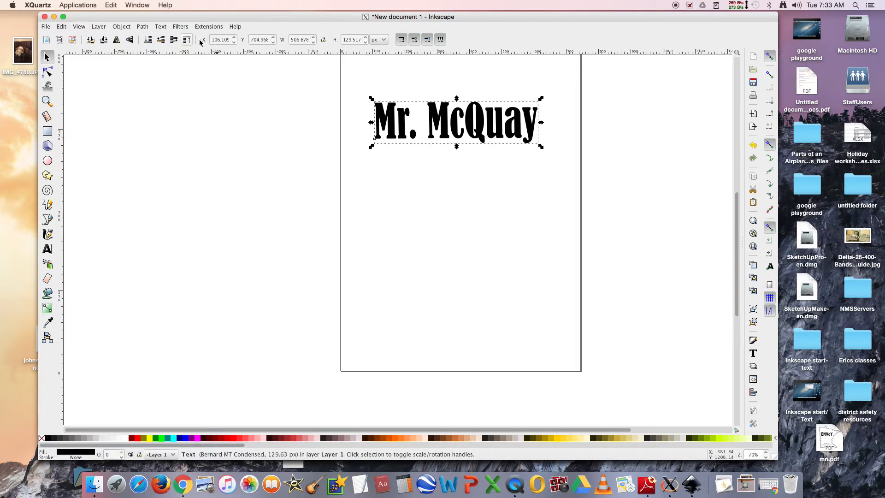
left_click(79, 26)
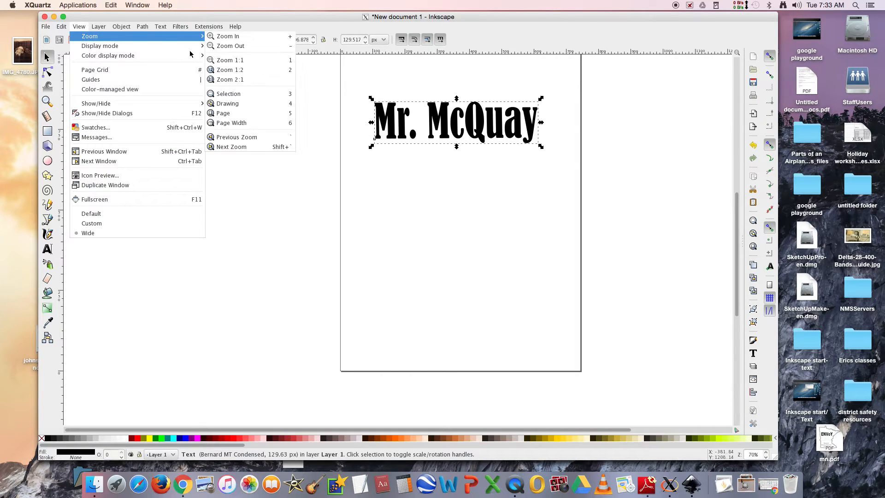
left_click(221, 36)
scroll(524, 112, "down", 1)
scroll(525, 112, "up", 5)
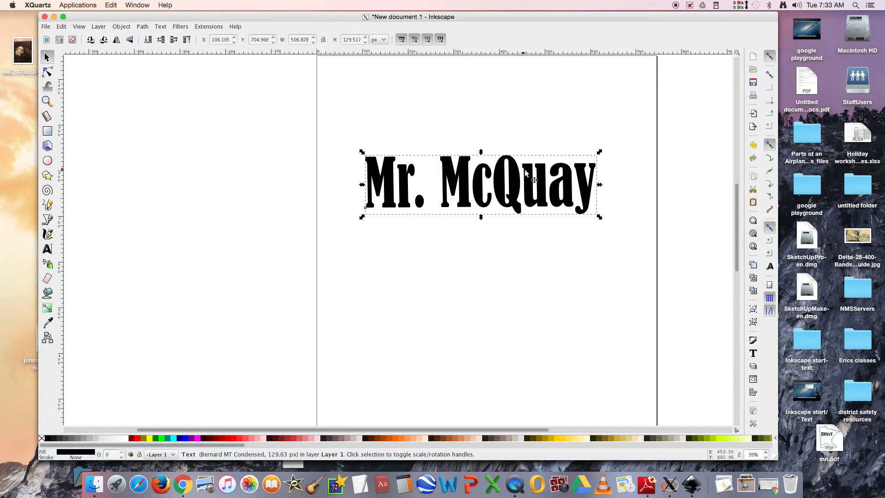
left_click_drag(512, 429, 583, 428)
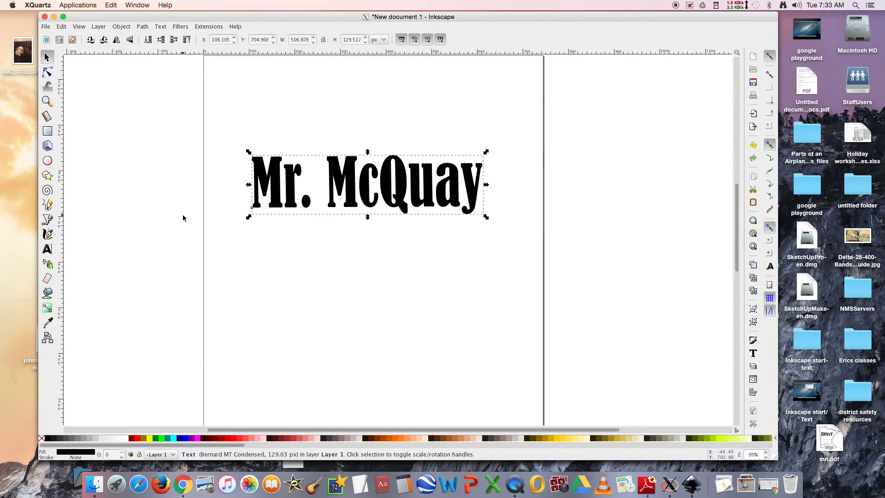
Step: Open the Fill and Stroke settings and try flat fills on the name text, including blue 0000ffff and yellow ffd42aff
left_click(121, 27)
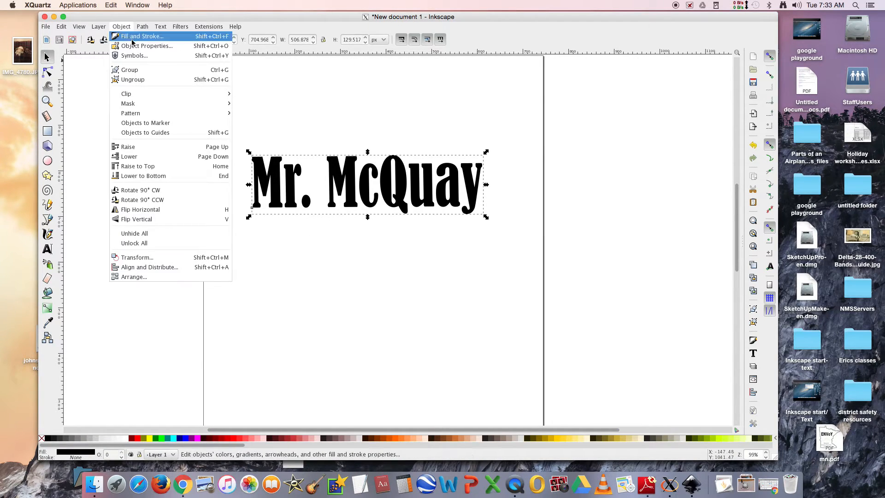
left_click(133, 37)
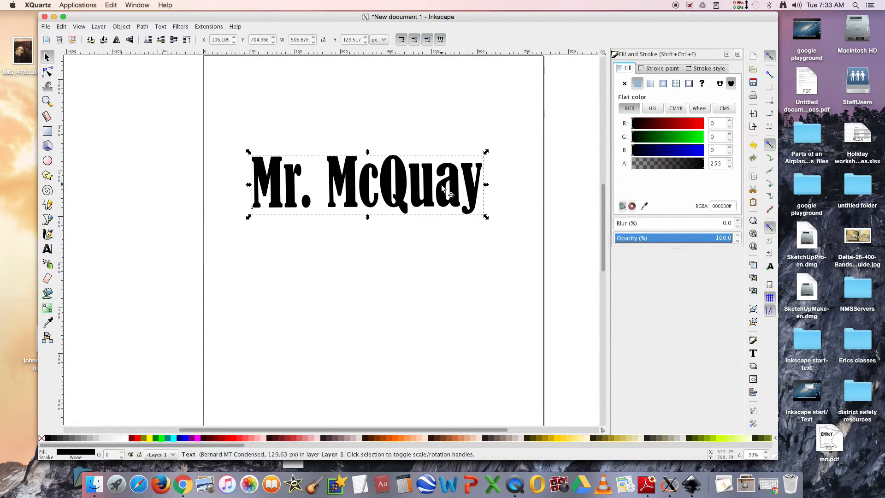
left_click(241, 441)
left_click(185, 439)
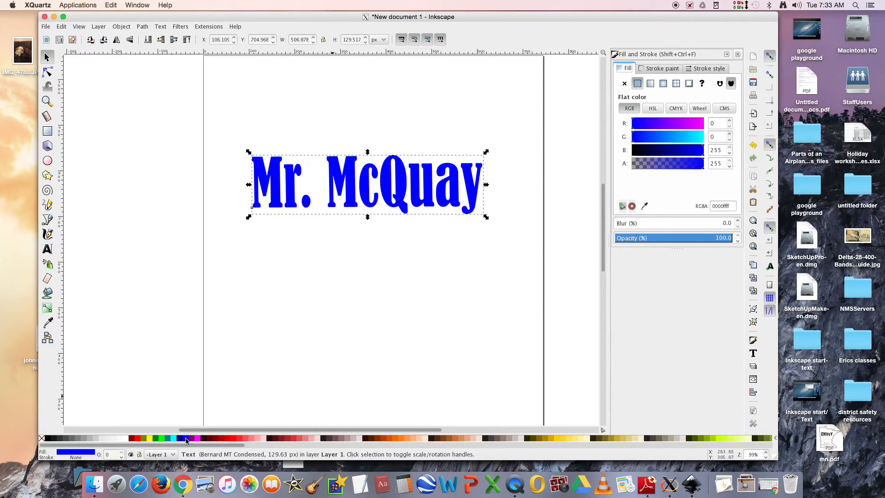
left_click(562, 441)
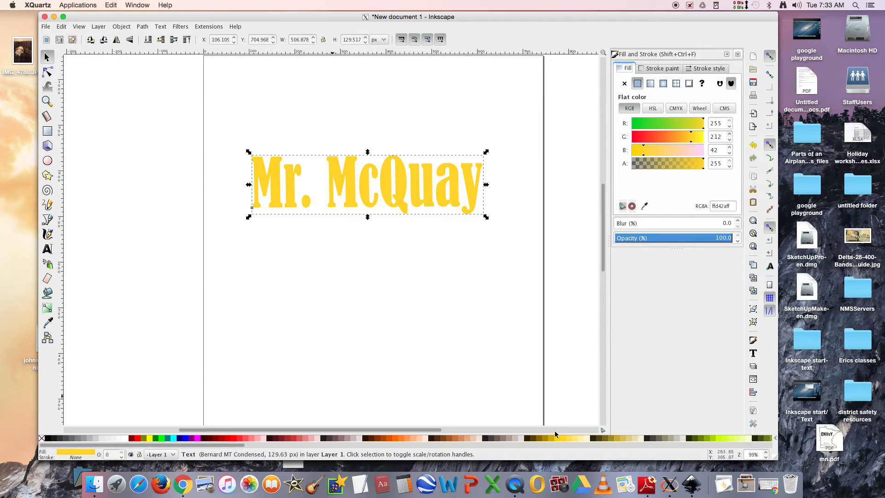
Step: Try a linear gradient and a radial gradient as the fill of the yellow name text
left_click(665, 68)
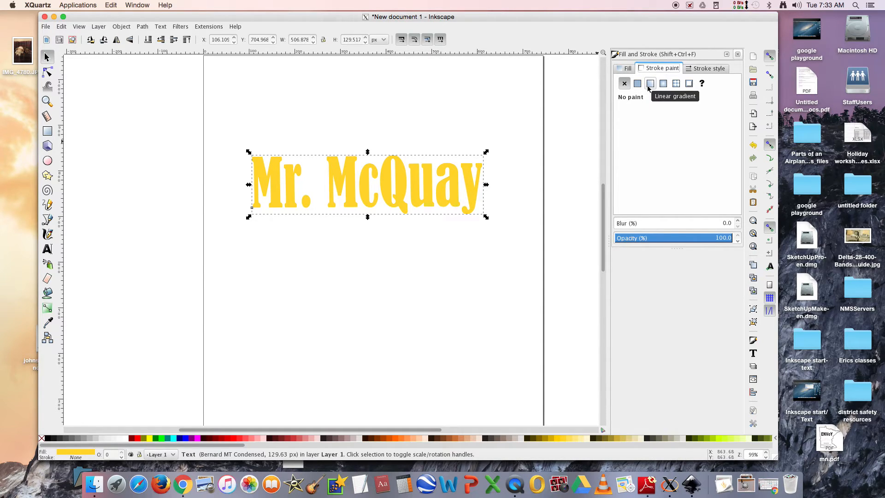
left_click(624, 70)
left_click(650, 84)
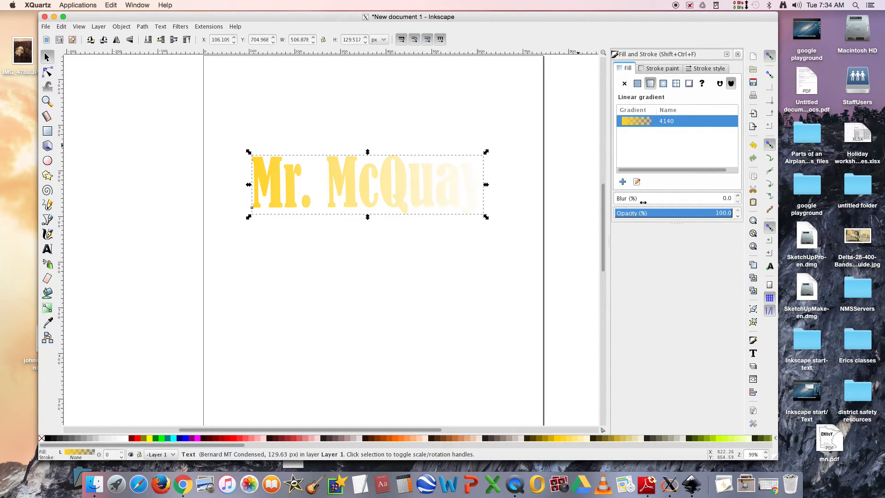
left_click(664, 85)
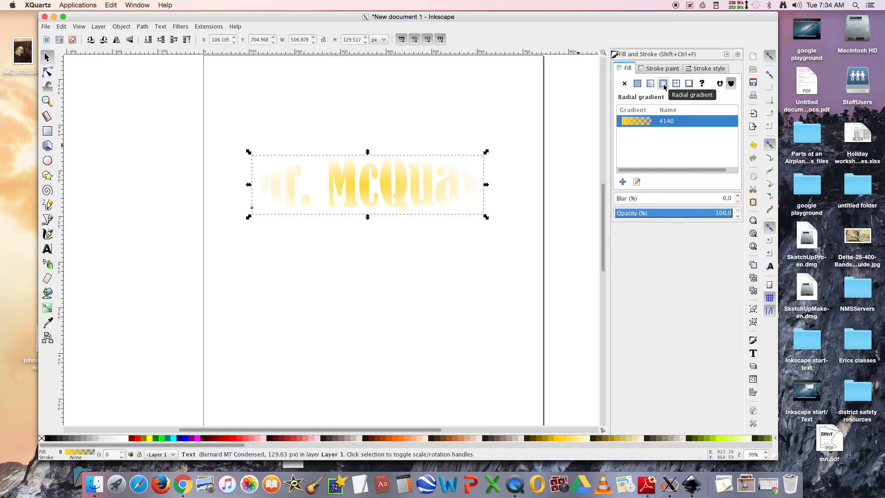
Step: Fill the name text with red ff2a2aff and try linear gradient, radial gradient and Stripes 1:1 pattern fills on it
left_click(238, 438)
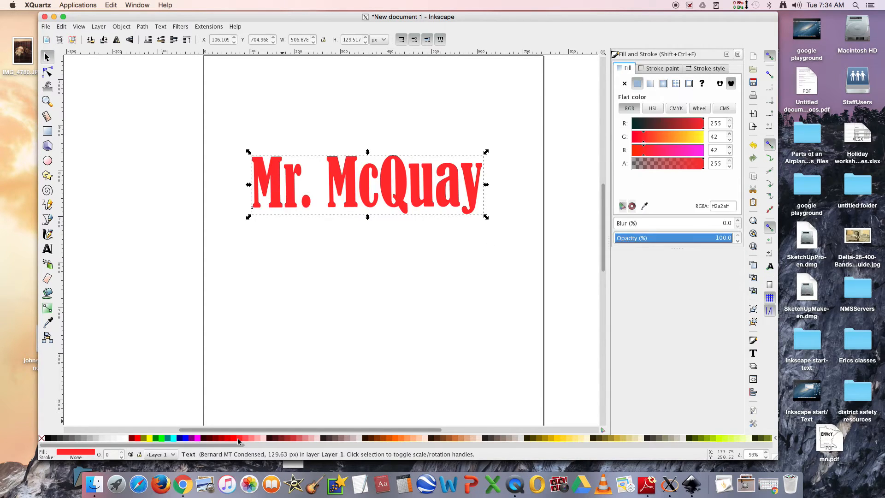
left_click(650, 84)
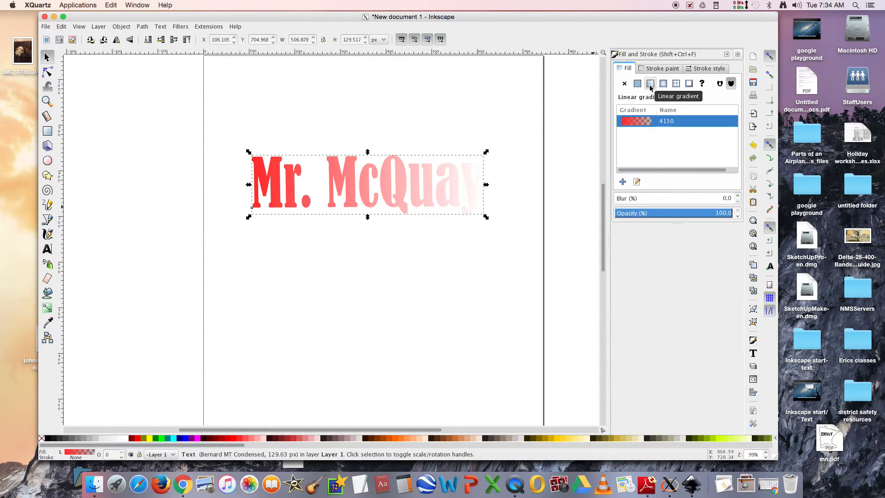
left_click(663, 84)
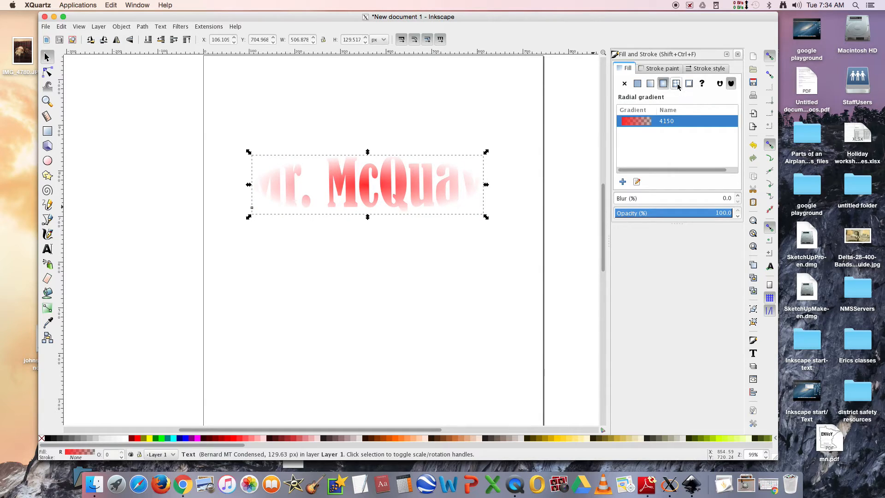
left_click(676, 84)
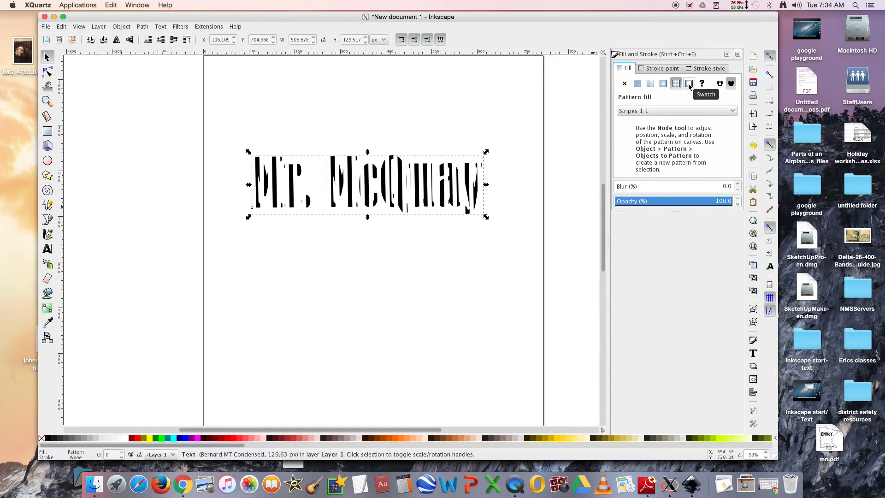
Step: Set the name text's fill to the flat dark red d40000ff
left_click(638, 84)
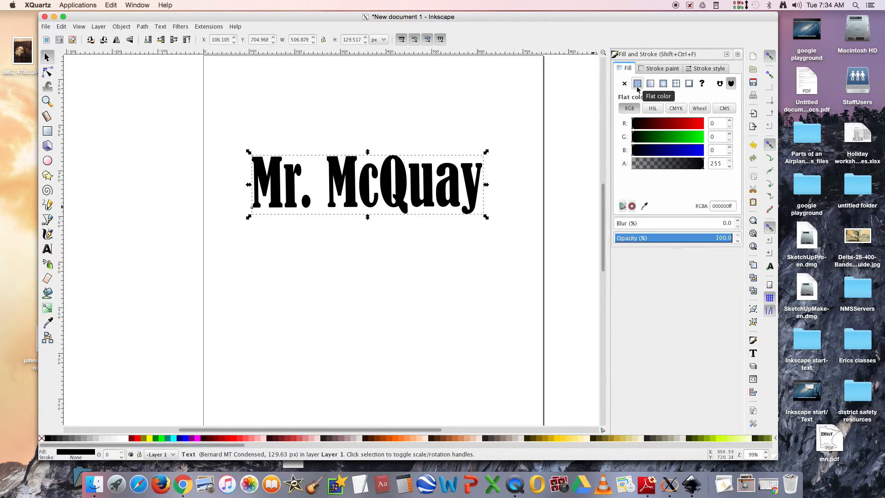
left_click(216, 438)
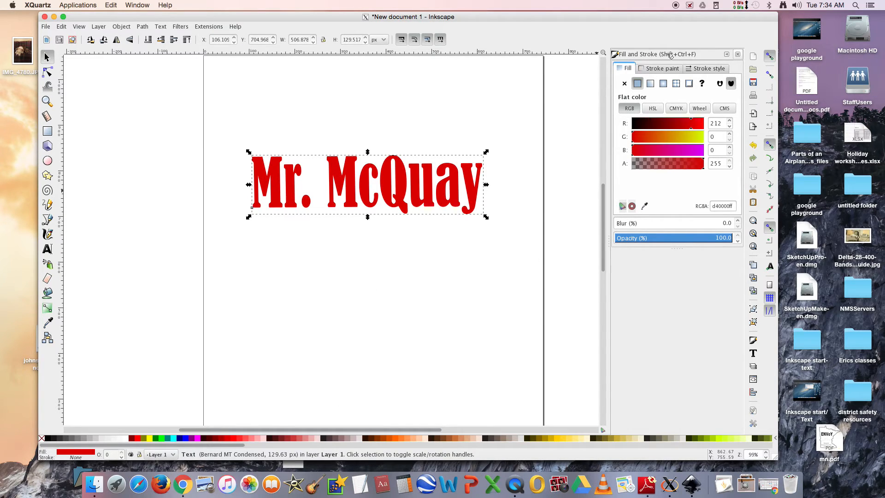
Step: Give the name text a flat black 000000ff stroke and set the stroke width to 4.1 px
left_click(663, 69)
left_click(638, 84)
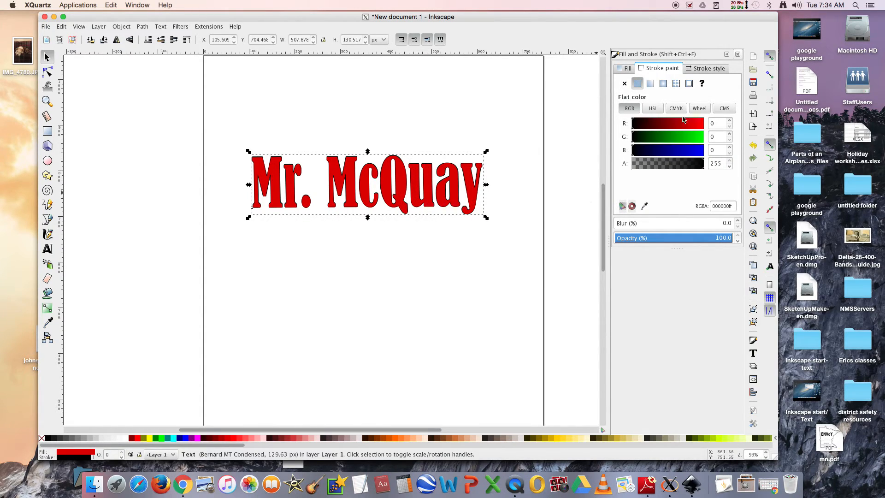
left_click(692, 71)
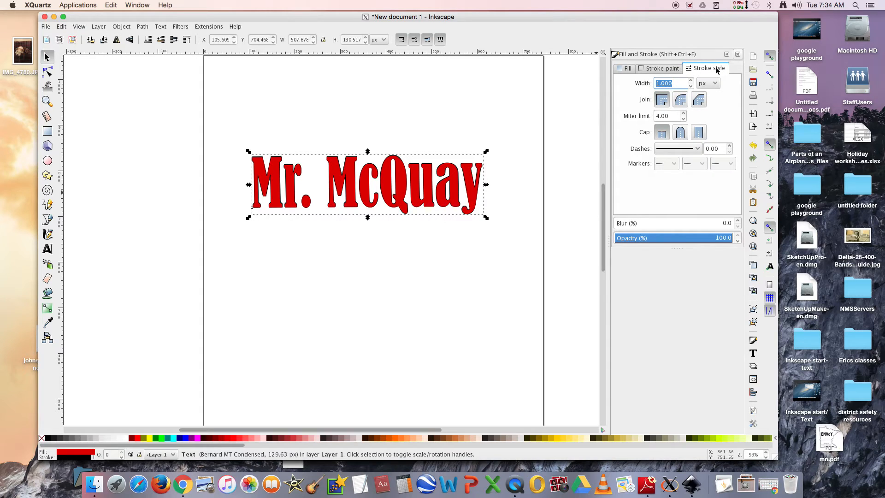
left_click(691, 81)
left_click(691, 81)
left_click(691, 81)
left_click(690, 81)
left_click(690, 81)
left_click_drag(690, 81, 692, 87)
left_click(691, 87)
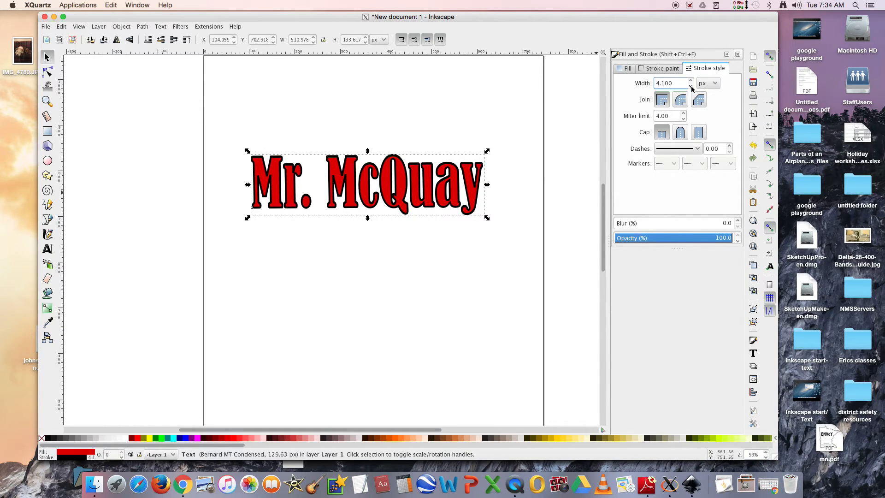
Step: Try dark brown and dark red aa0000ff fills on the name text, and settle on a flat bright red fill
left_click(660, 68)
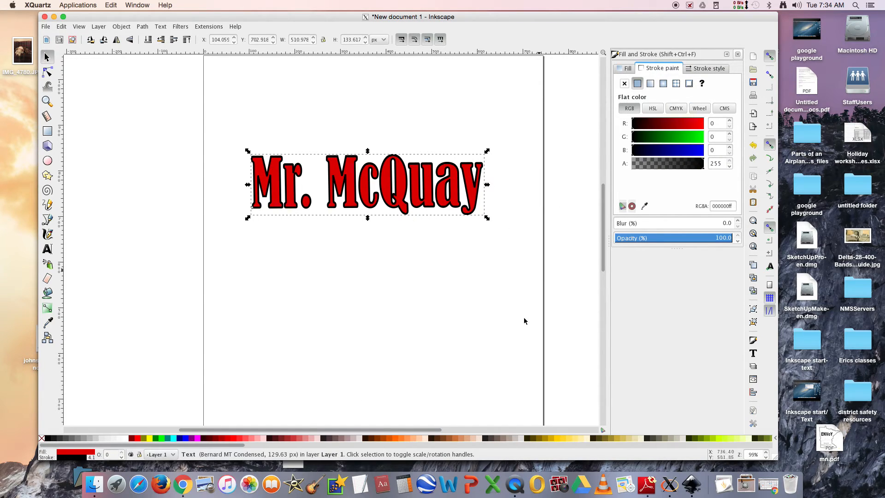
left_click(372, 440)
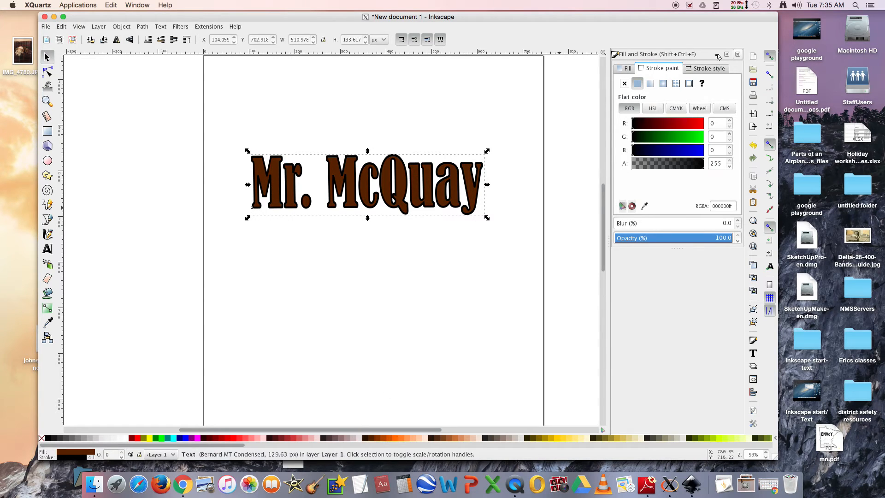
left_click(628, 69)
left_click(221, 439)
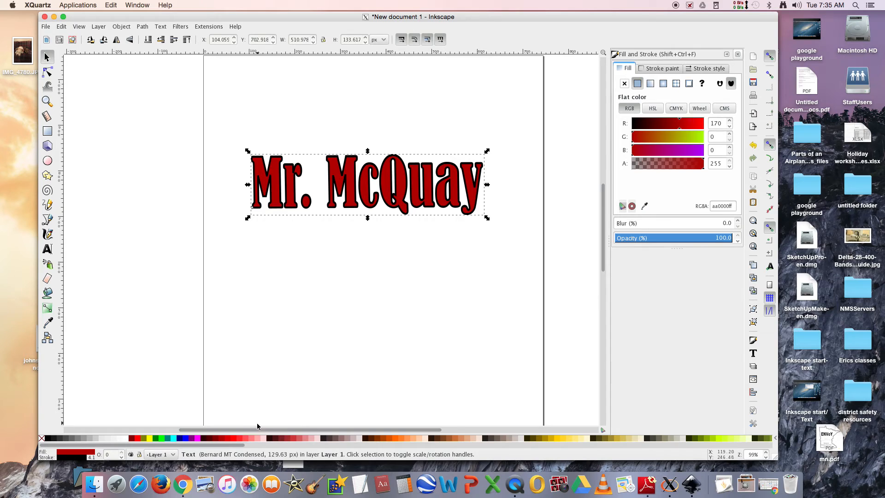
left_click(234, 440)
Step: Try different RGB stroke colors on the name text, including pink c479baff and orange-red cc522fff
left_click(668, 69)
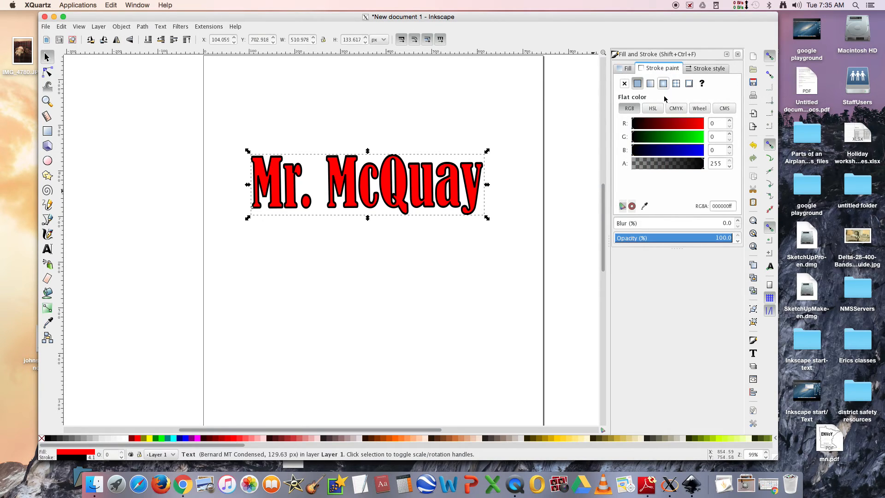
left_click(676, 125)
mouse_move(658, 127)
left_mouse_down()
mouse_move(698, 124)
mouse_move(655, 125)
mouse_move(686, 123)
mouse_move(692, 138)
mouse_move(636, 140)
left_mouse_up()
left_click(685, 153)
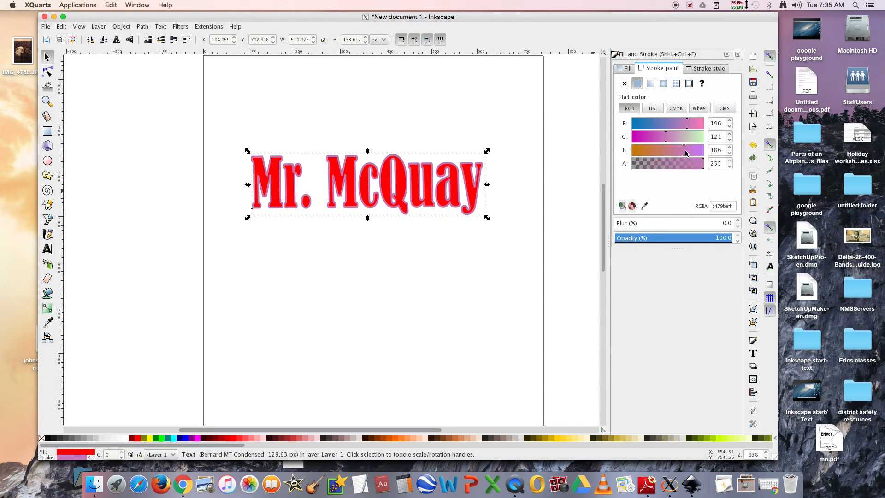
mouse_move(681, 150)
left_mouse_down()
mouse_move(655, 150)
mouse_move(645, 134)
mouse_move(690, 126)
mouse_move(700, 145)
left_mouse_up()
left_click(645, 124)
Step: Set the name text's stroke to blue 2f6eccff with the color wheel and deselect the text
left_click(700, 109)
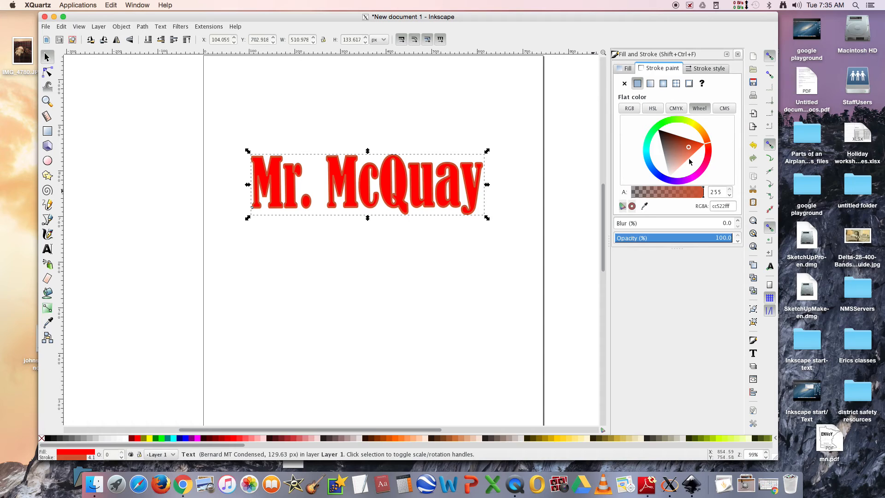
mouse_move(687, 184)
left_mouse_down()
mouse_move(700, 176)
mouse_move(702, 150)
mouse_move(670, 123)
mouse_move(645, 153)
mouse_move(657, 175)
left_mouse_up()
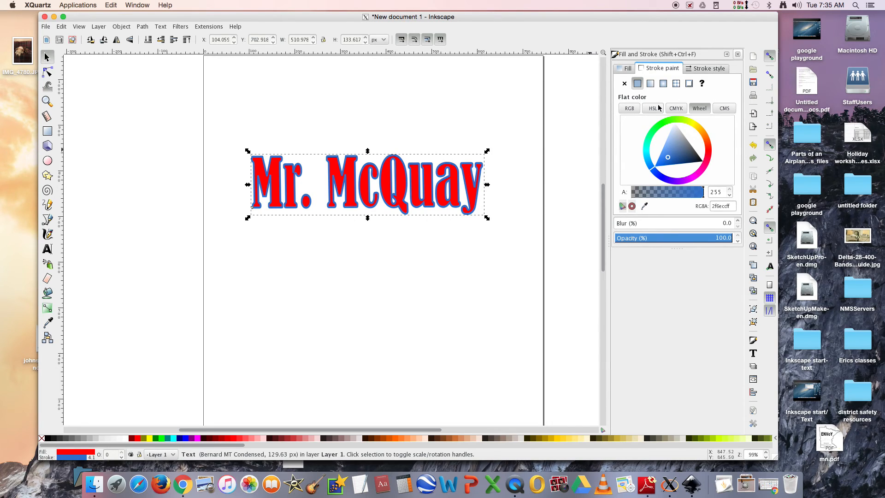
left_click(194, 193)
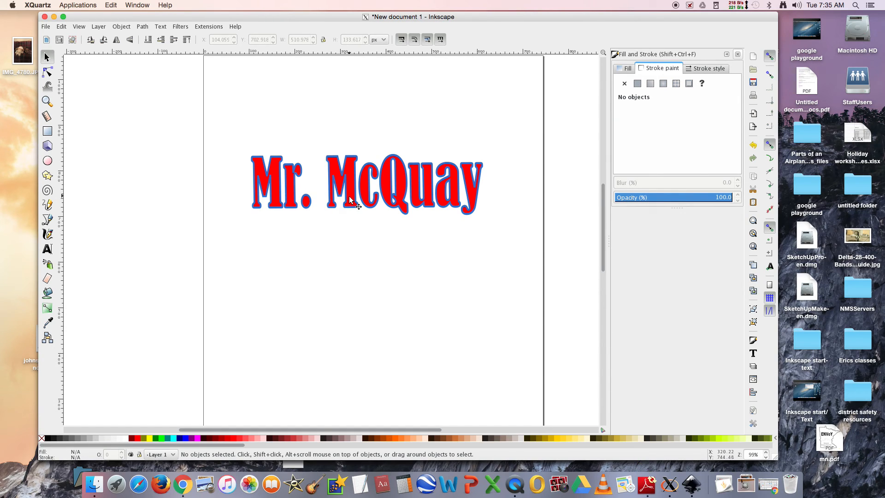
Step: Draw an ellipse overlapping the upper part of the name text's first letter and deselect it
left_click(47, 161)
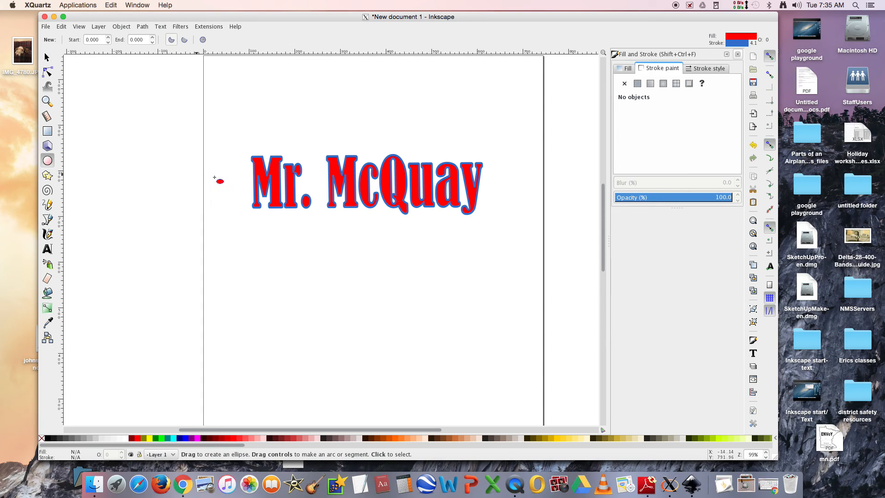
left_click_drag(222, 141, 368, 201)
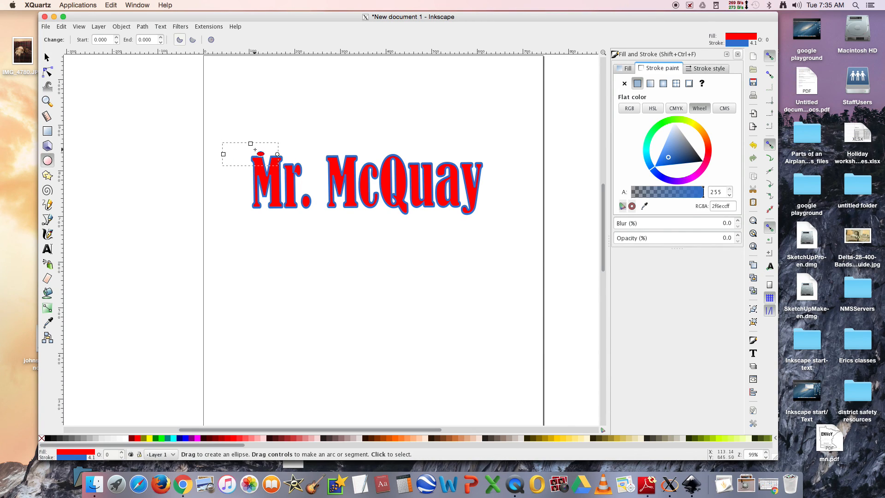
key("Escape")
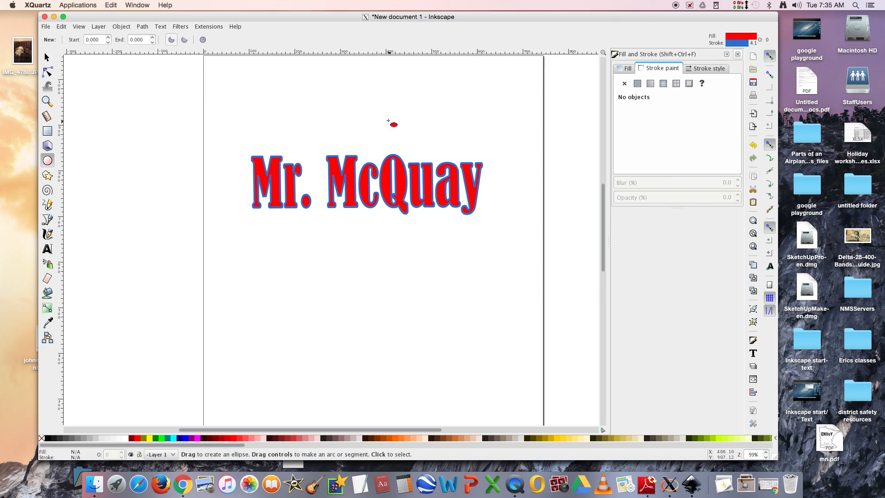